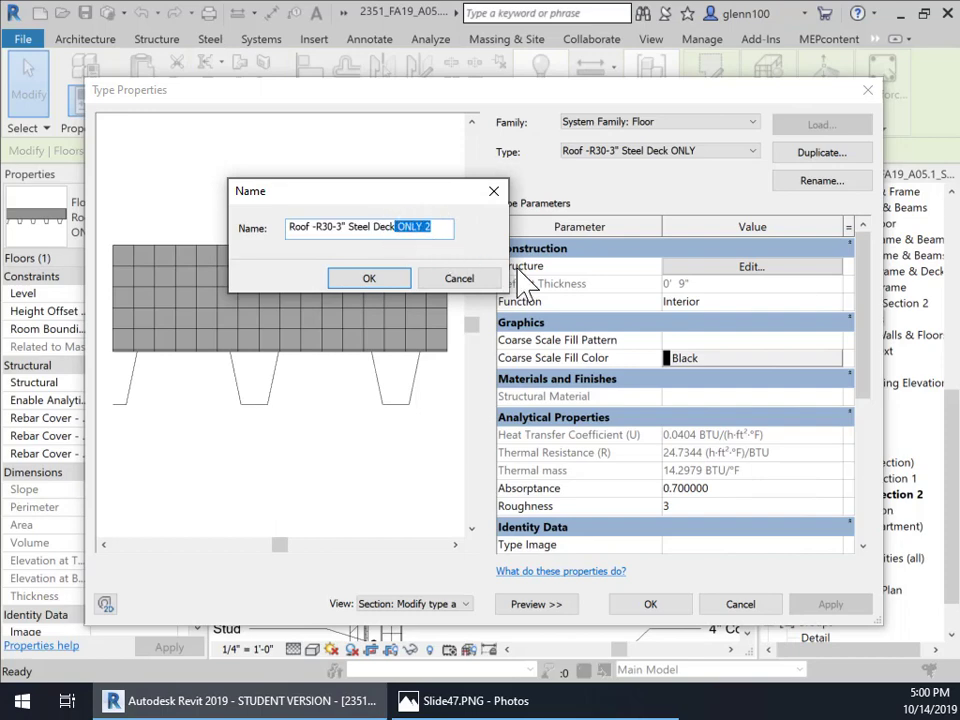
# Name the duplicated floor type Roof -R30-3" Steel Deck - PVC and open its layer structure for editing
pyautogui.press('BackSpace')
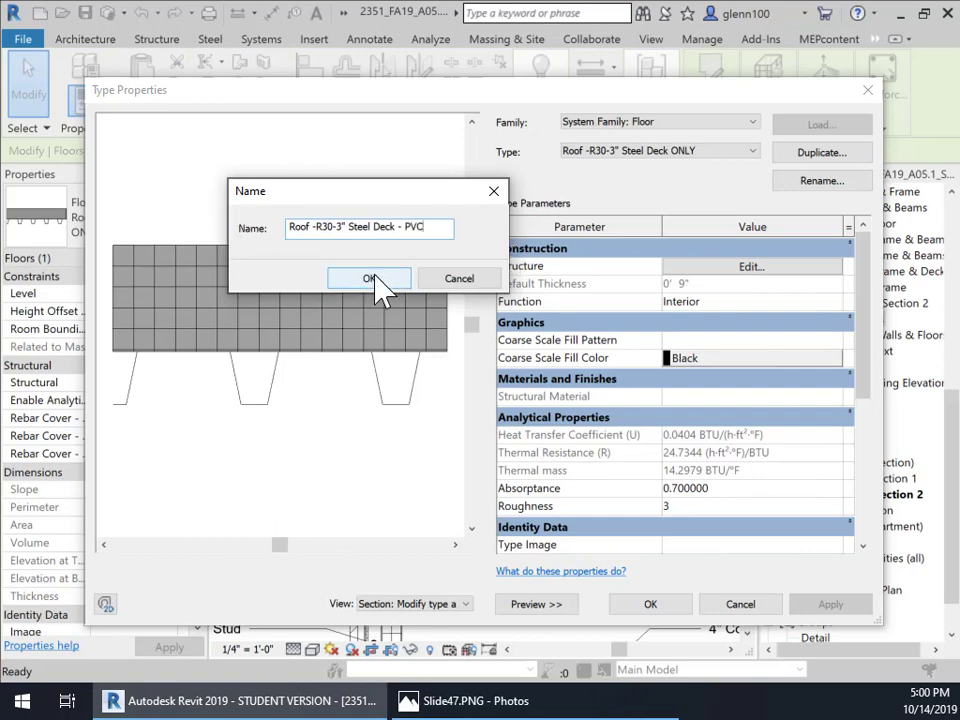
pyautogui.click(398, 279)
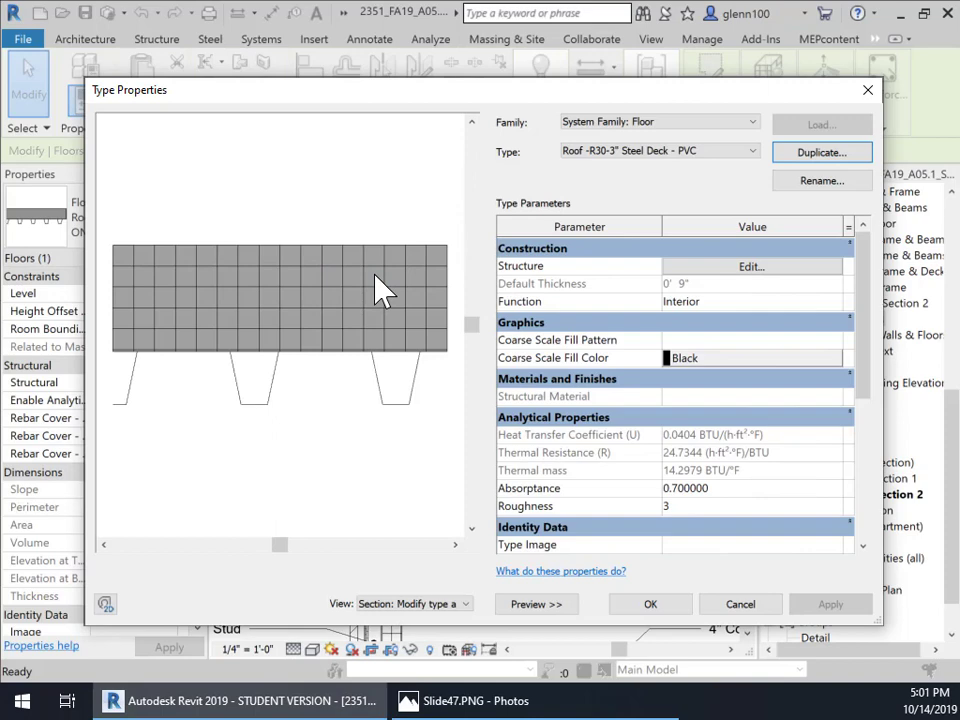
pyautogui.click(749, 270)
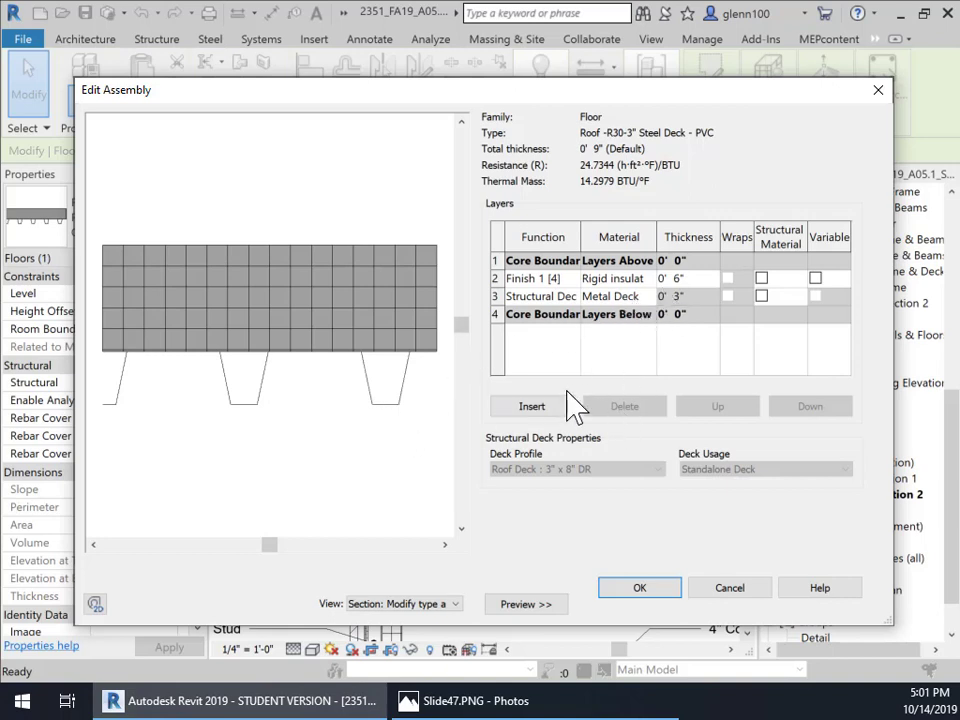
# Add a new layer beneath the lower core boundary and set its function to Membrane Layer
pyautogui.click(538, 409)
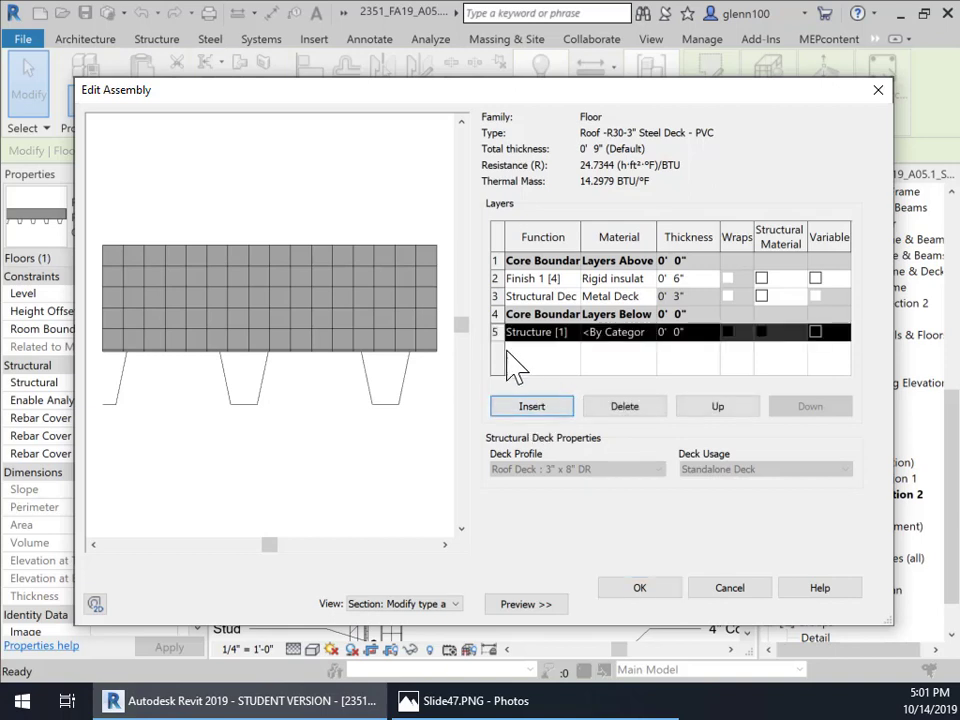
pyautogui.click(571, 338)
pyautogui.click(572, 338)
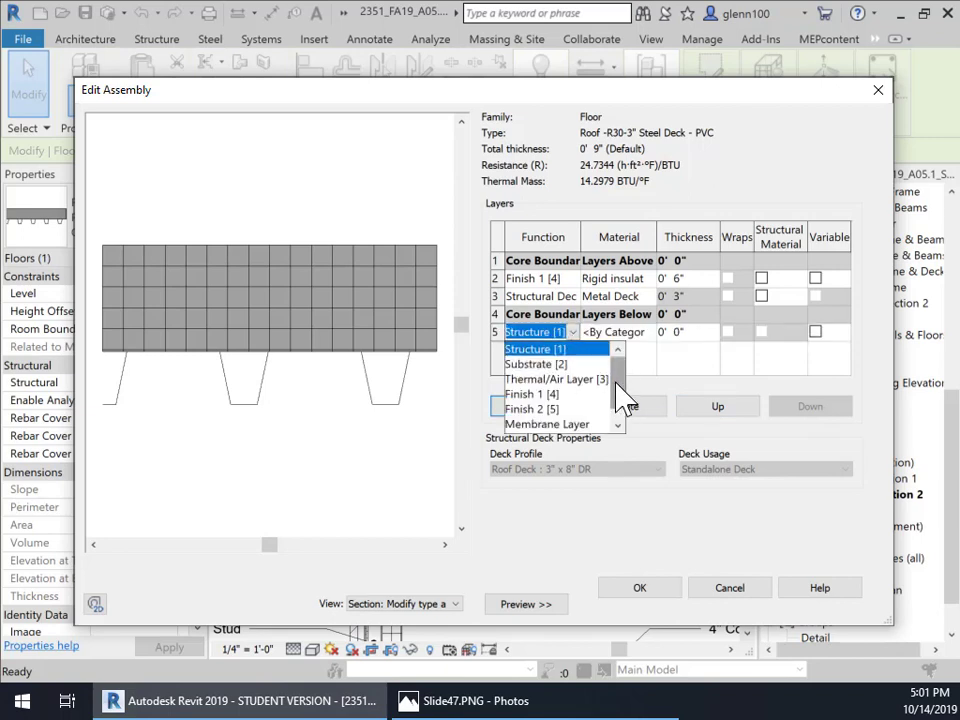
pyautogui.click(572, 424)
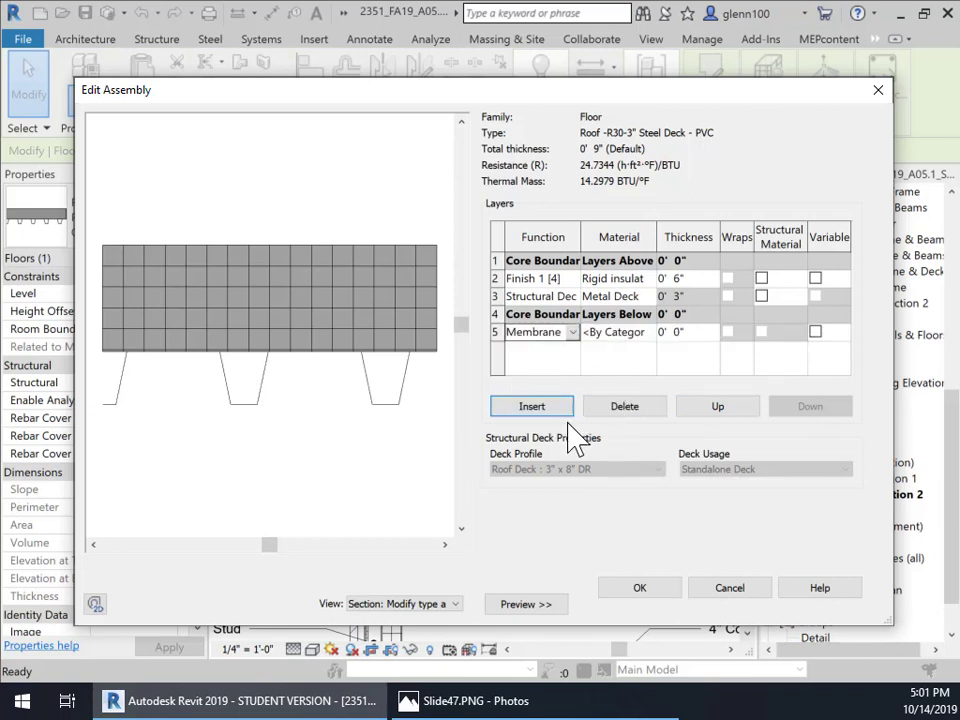
# Find the moisture barrier materials and assign Vapour / Moisture Barriers - Vapour Retarder to the membrane layer
pyautogui.click(650, 334)
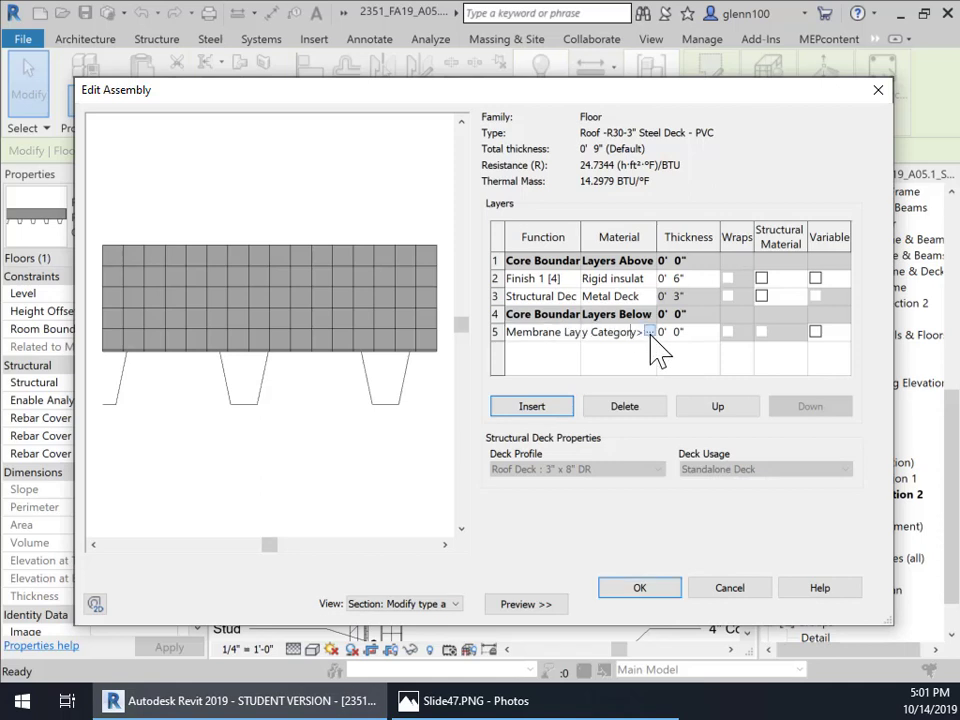
pyautogui.click(649, 332)
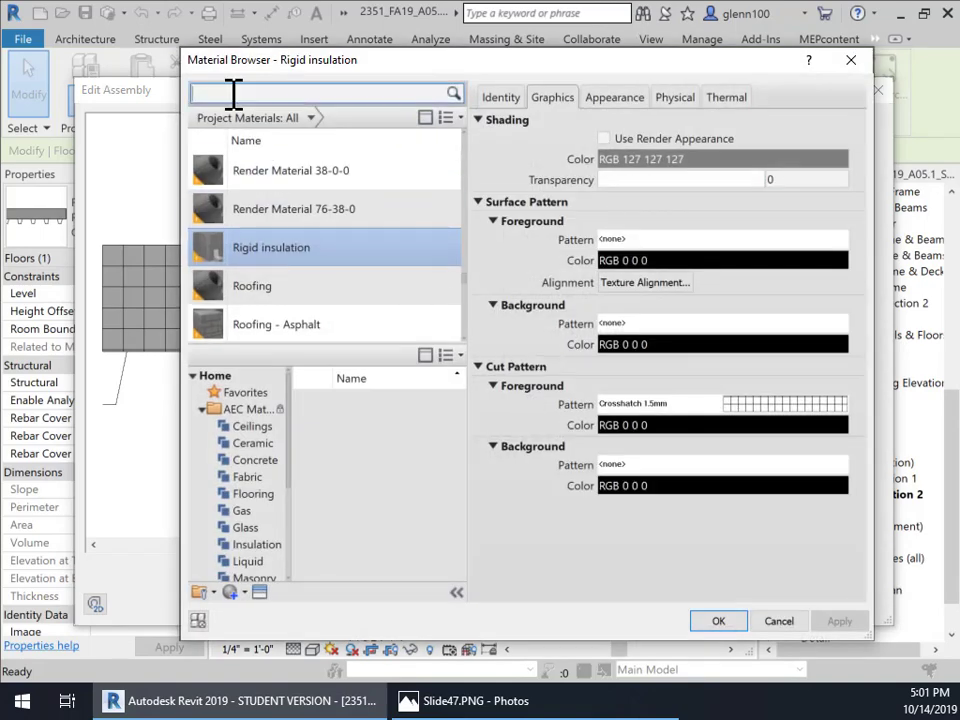
pyautogui.write('moi')
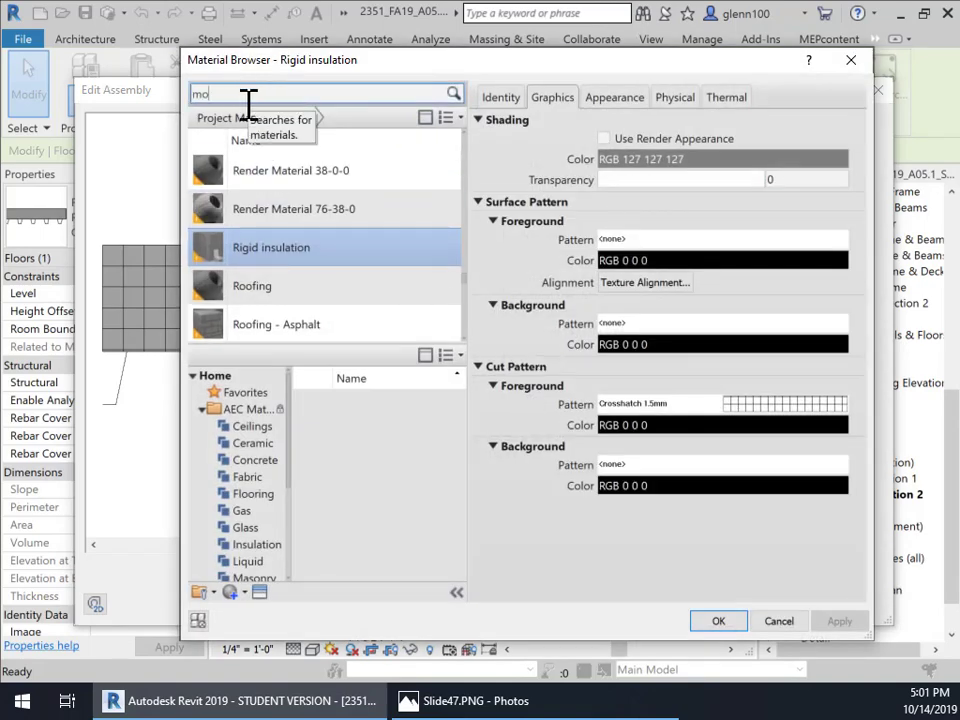
pyautogui.write('st')
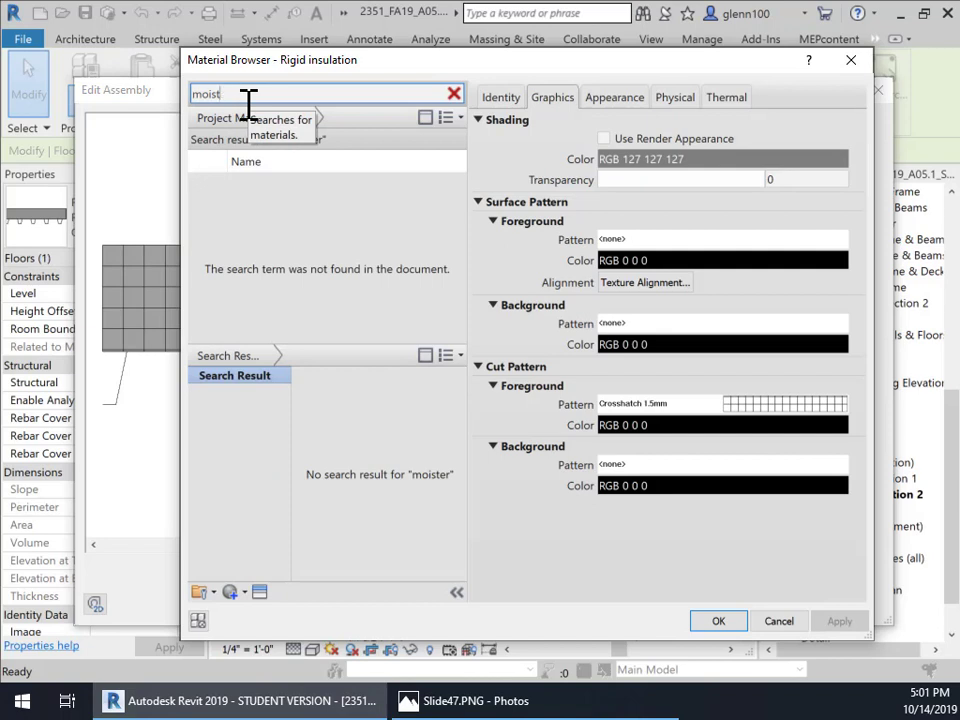
pyautogui.write('ere')
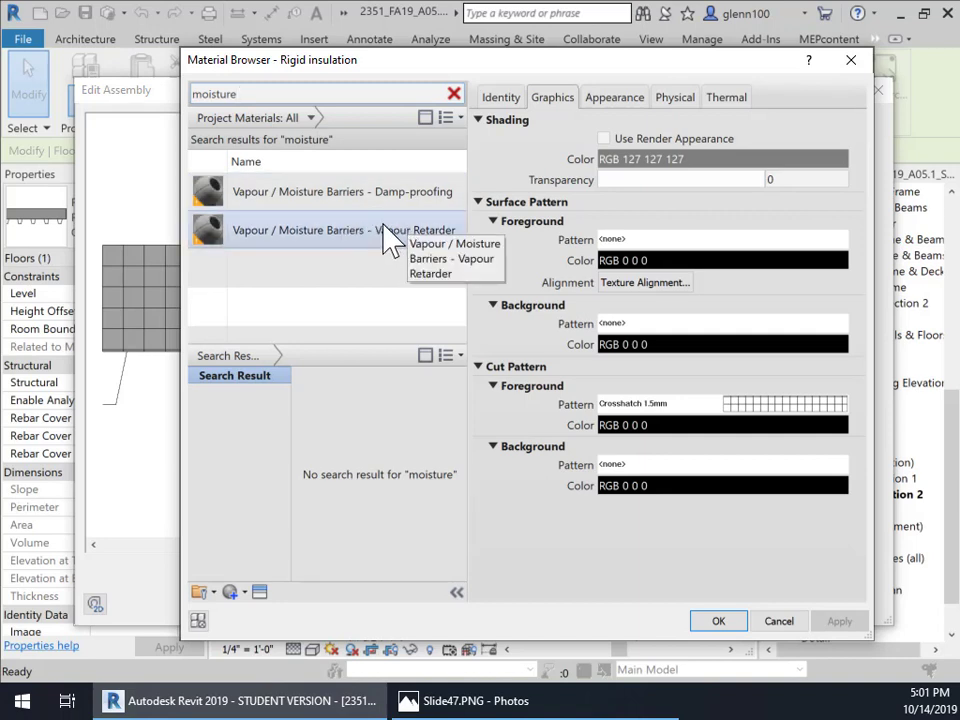
pyautogui.click(309, 245)
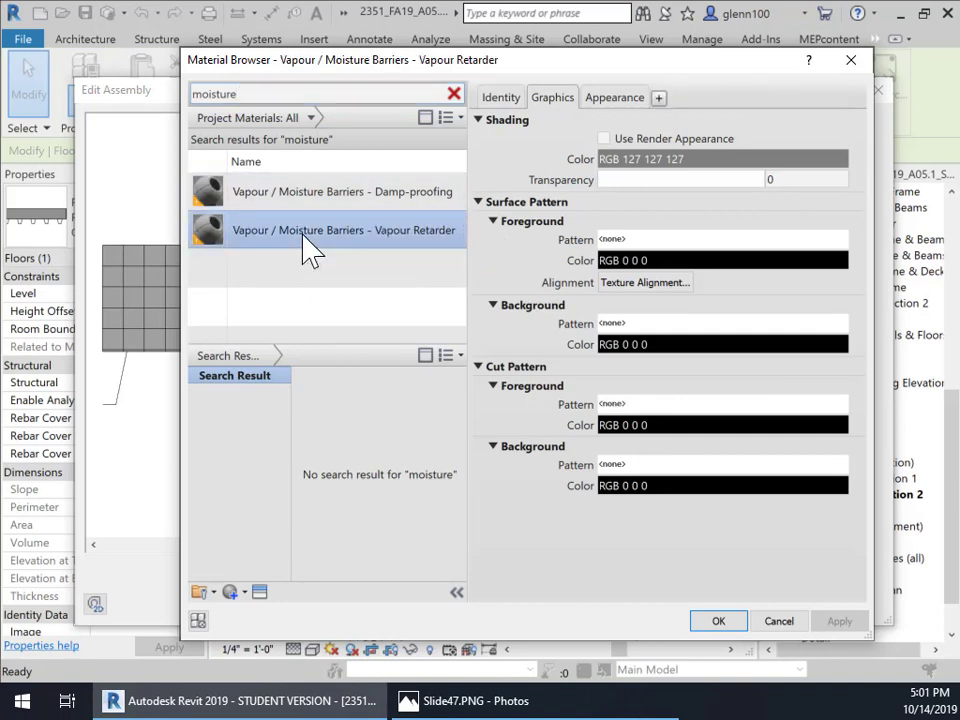
pyautogui.click(722, 622)
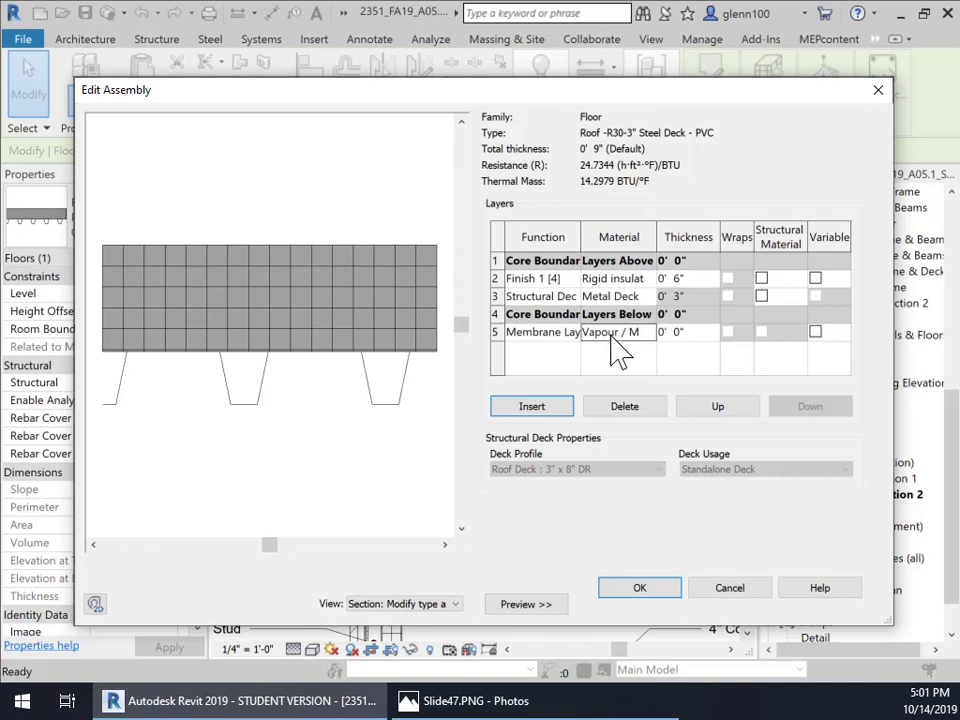
# Move the membrane layer up two rows so it sits between the rigid insulation and the metal deck
pyautogui.click(495, 332)
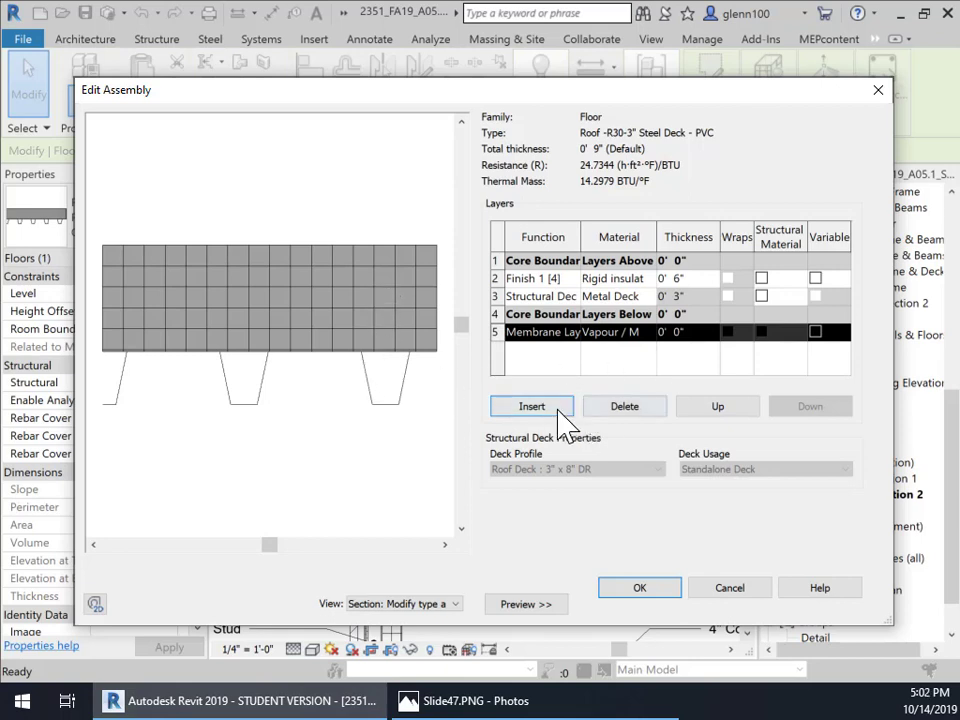
pyautogui.click(728, 408)
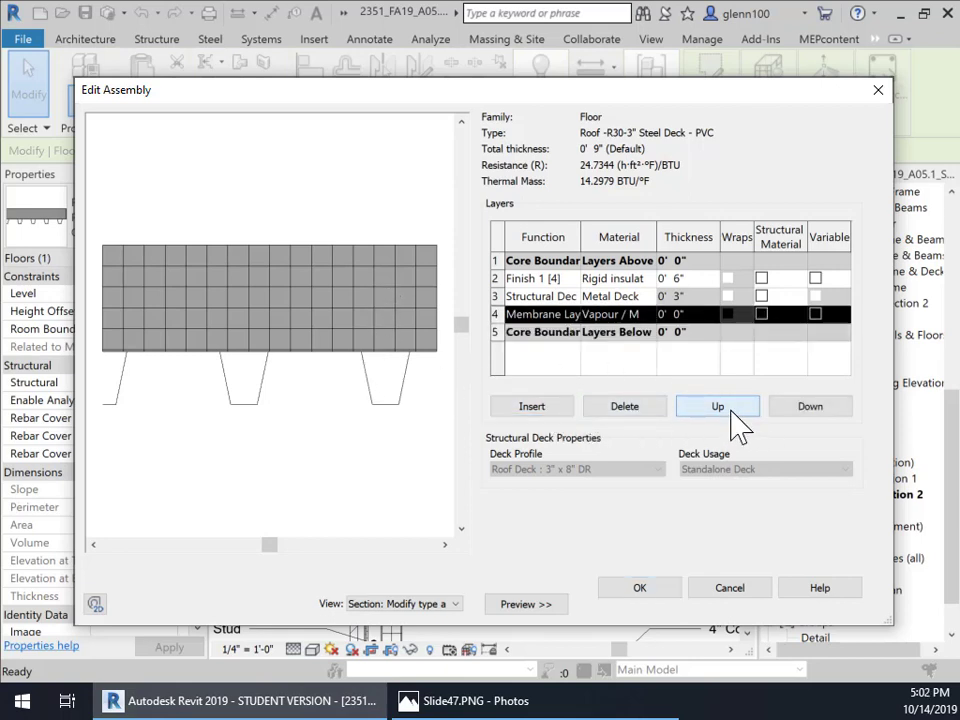
pyautogui.click(731, 411)
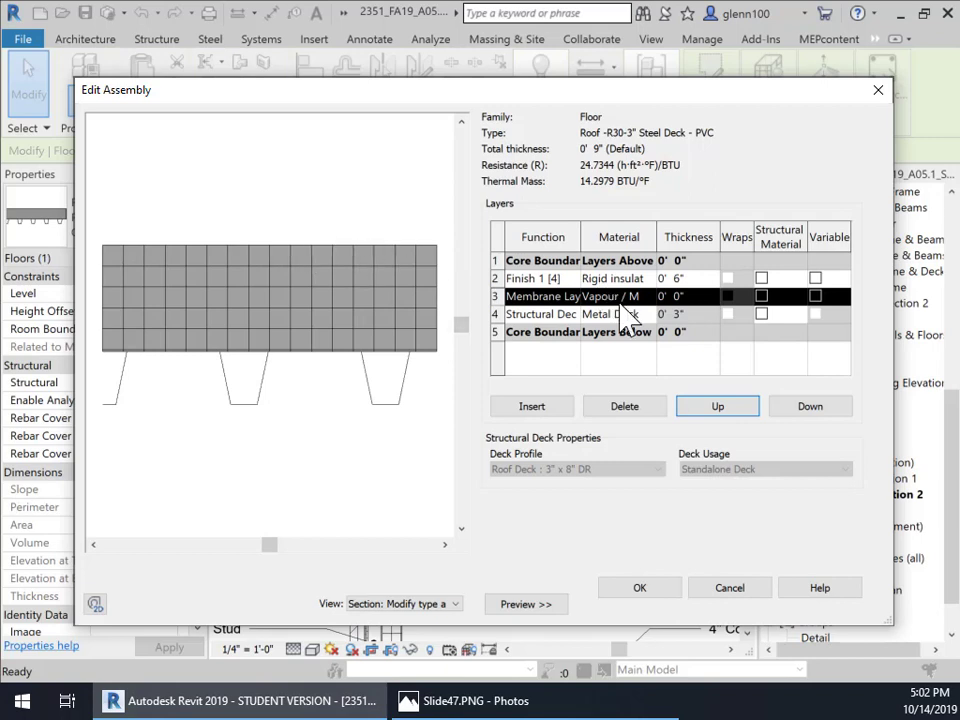
# Insert a layer directly above the membrane layer and set its function to Substrate [2]
pyautogui.click(553, 408)
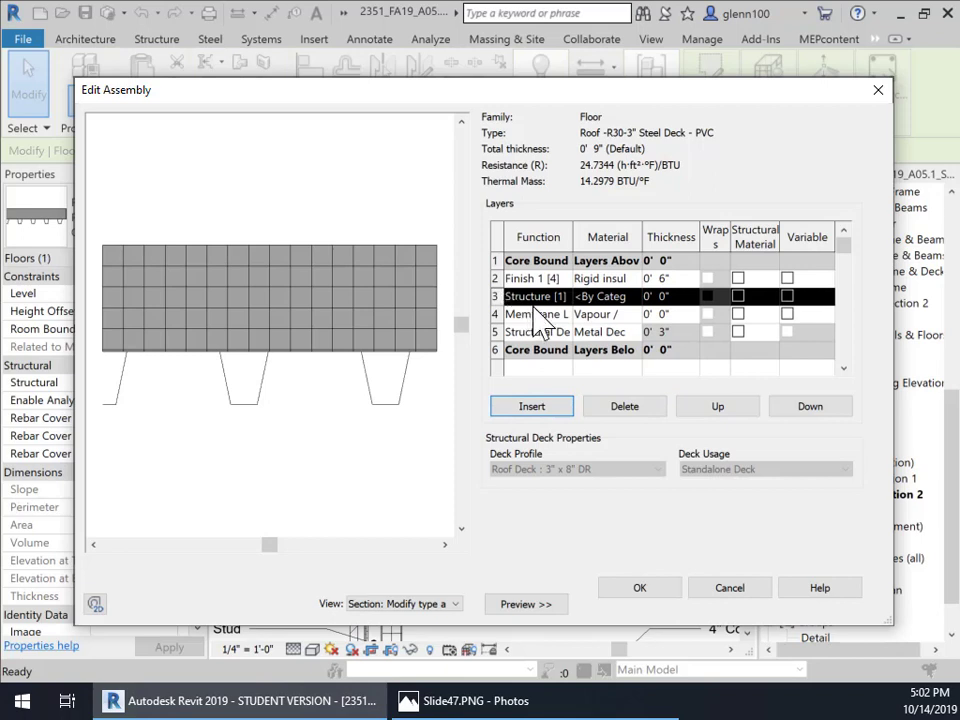
pyautogui.click(566, 297)
pyautogui.click(566, 297)
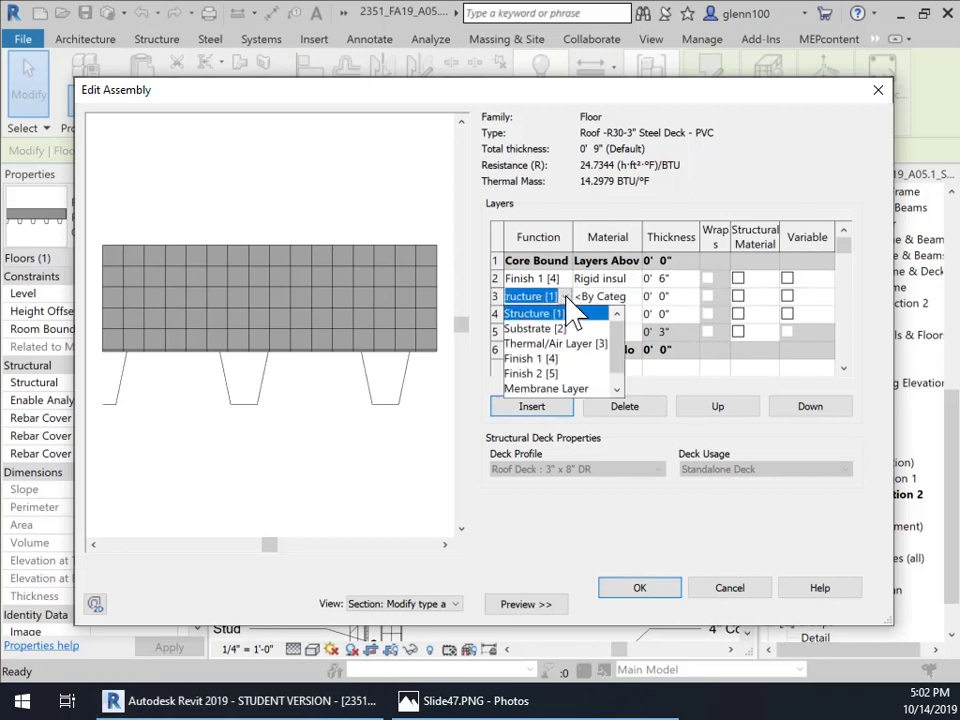
pyautogui.moveTo(623, 362); pyautogui.dragTo(619, 381)
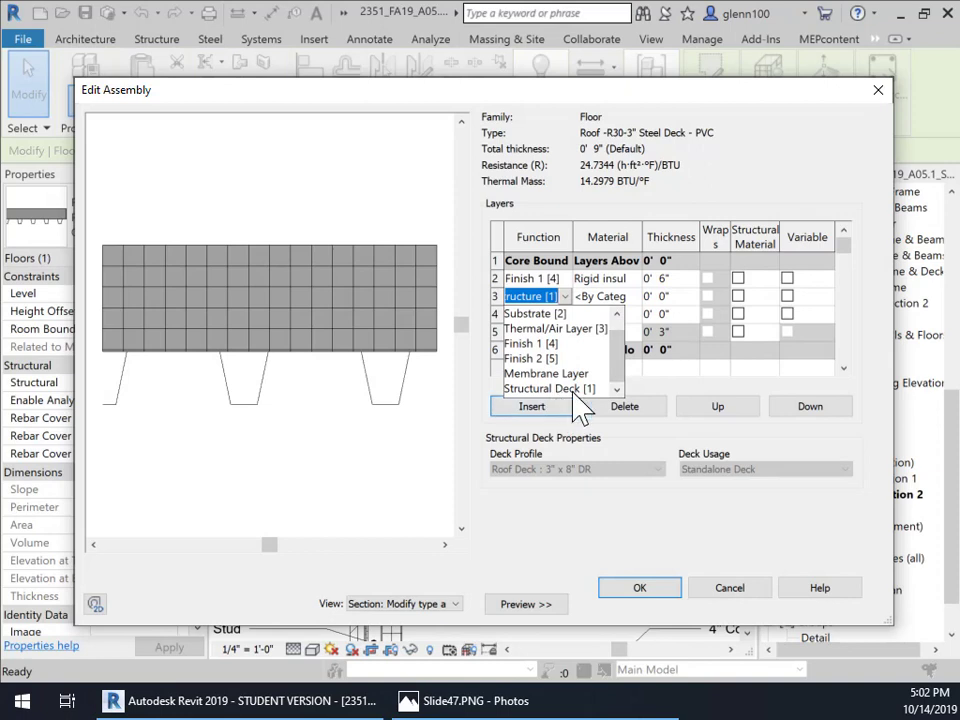
pyautogui.scroll(1, 565, 393)
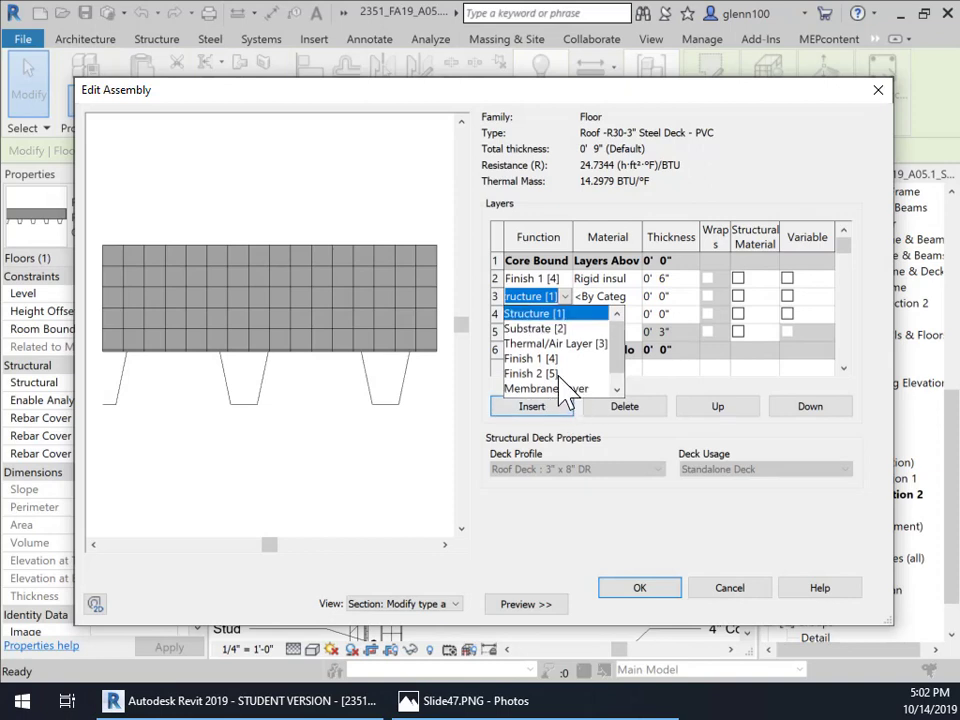
pyautogui.click(558, 328)
# Search the materials for plywood and assign Plywood, Sheathing to the substrate layer
pyautogui.click(634, 296)
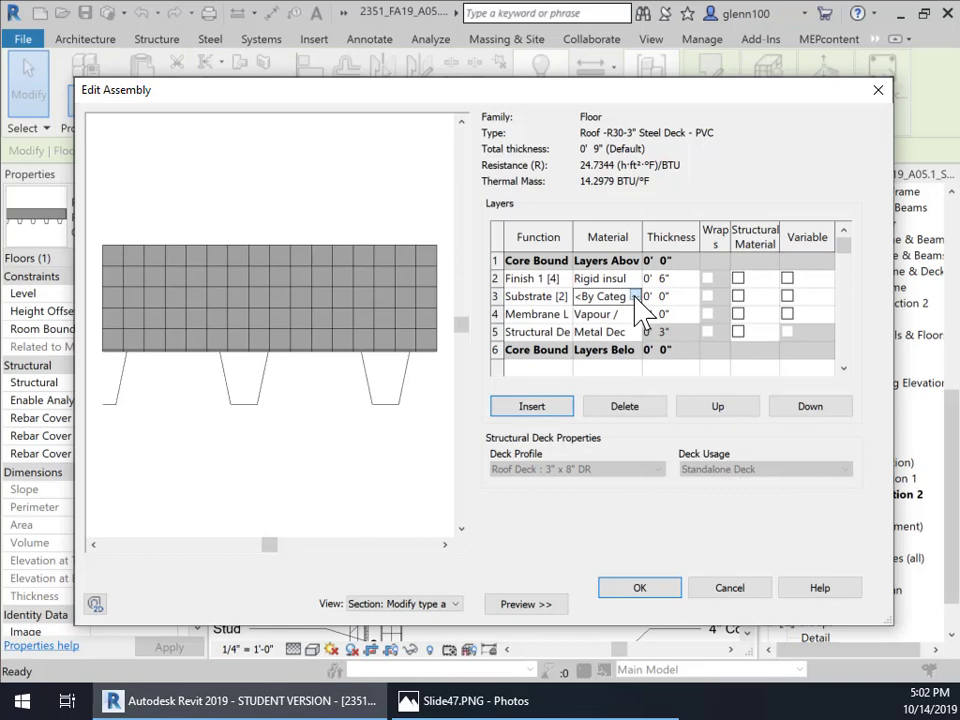
pyautogui.click(635, 297)
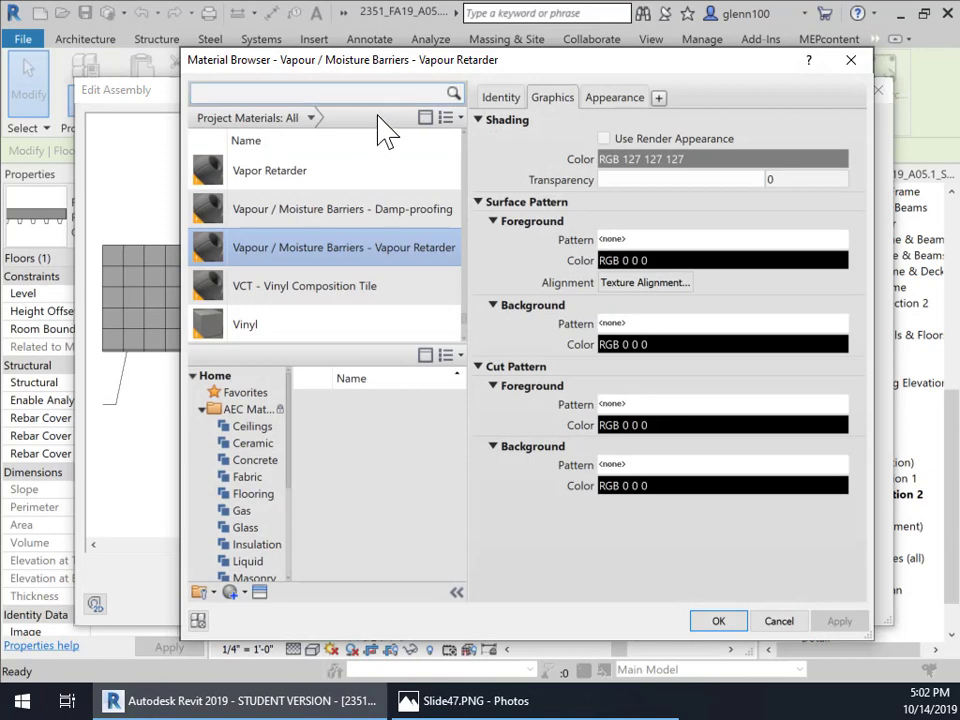
pyautogui.write('plyw')
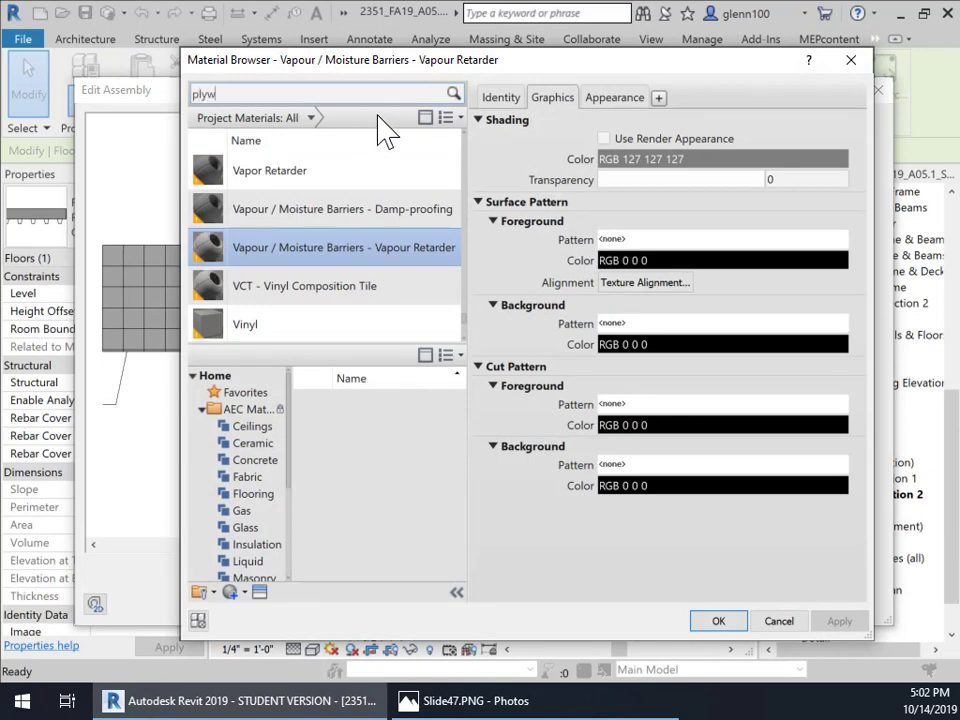
pyautogui.write('ood')
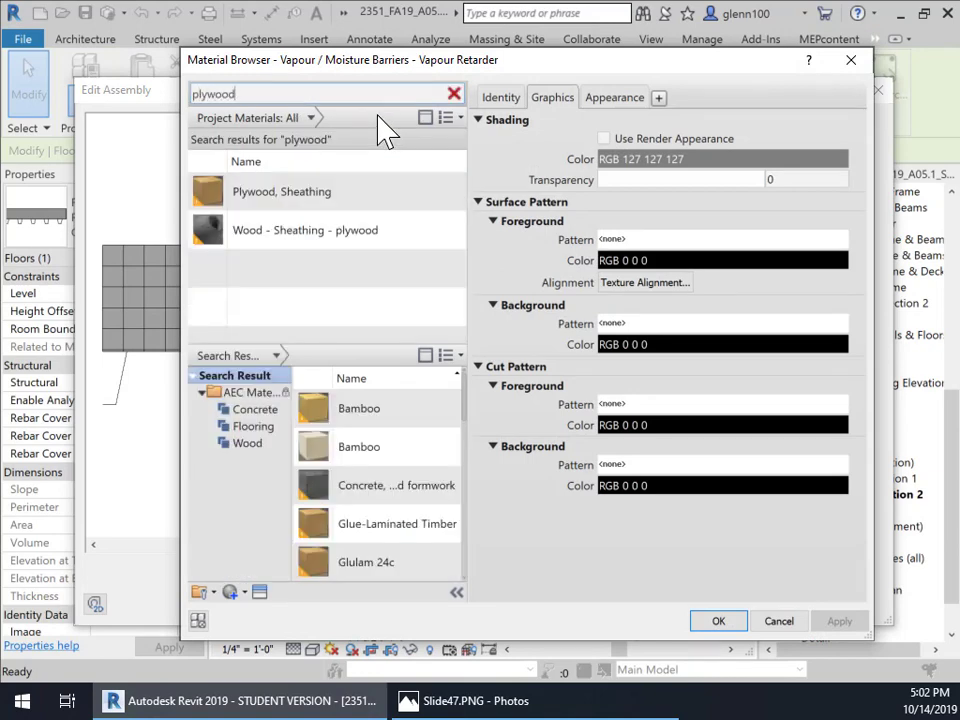
pyautogui.click(299, 192)
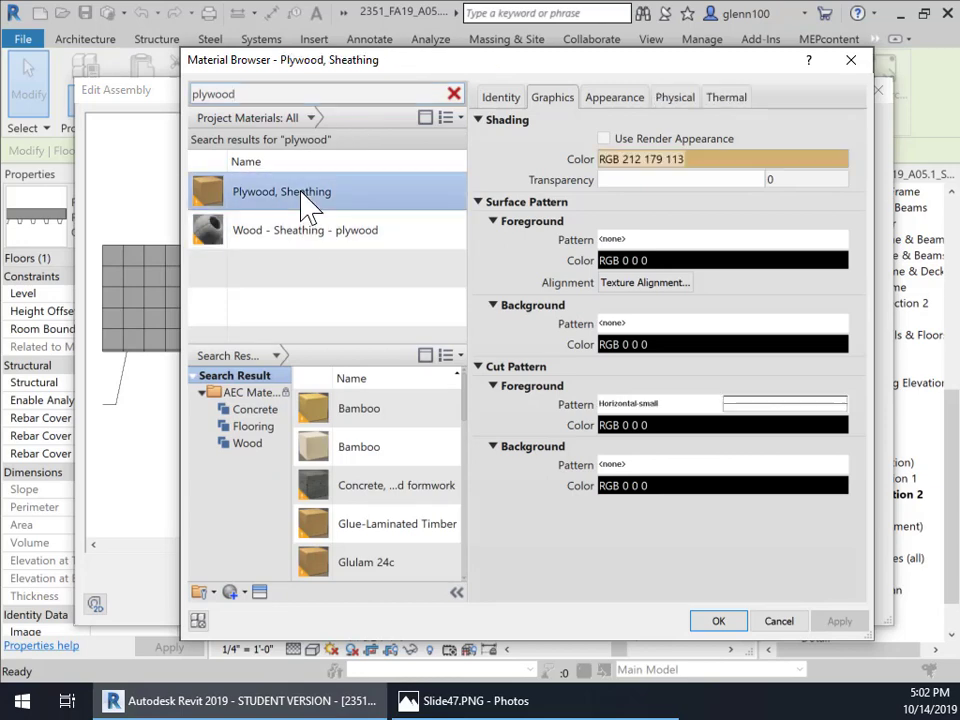
pyautogui.click(719, 622)
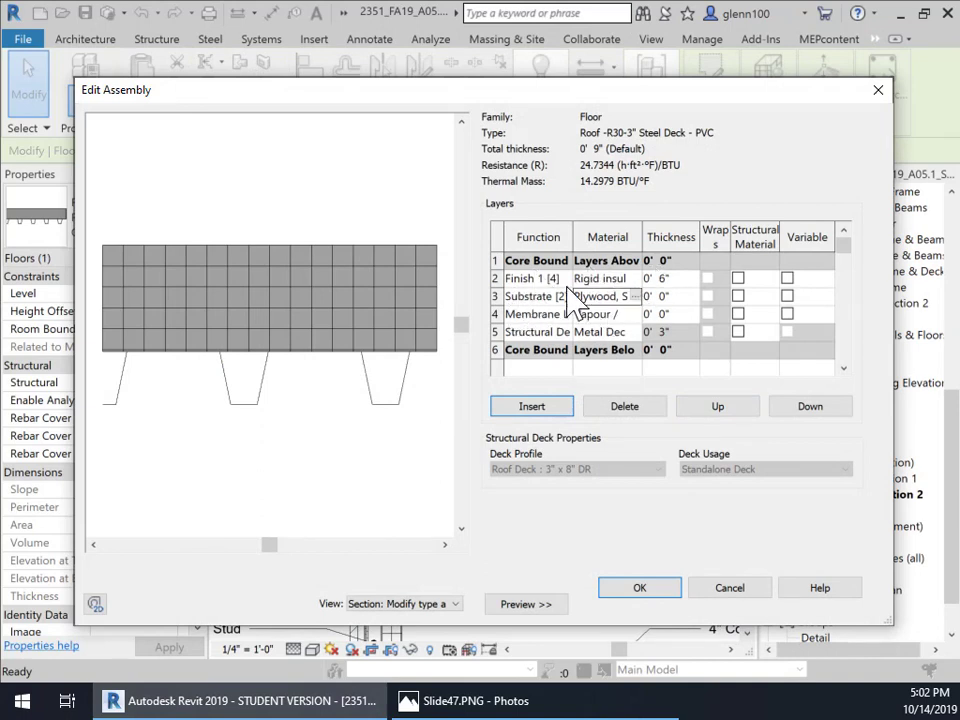
# Move the plywood substrate layer above the rigid insulation and the upper core boundary
pyautogui.click(600, 298)
pyautogui.click(705, 409)
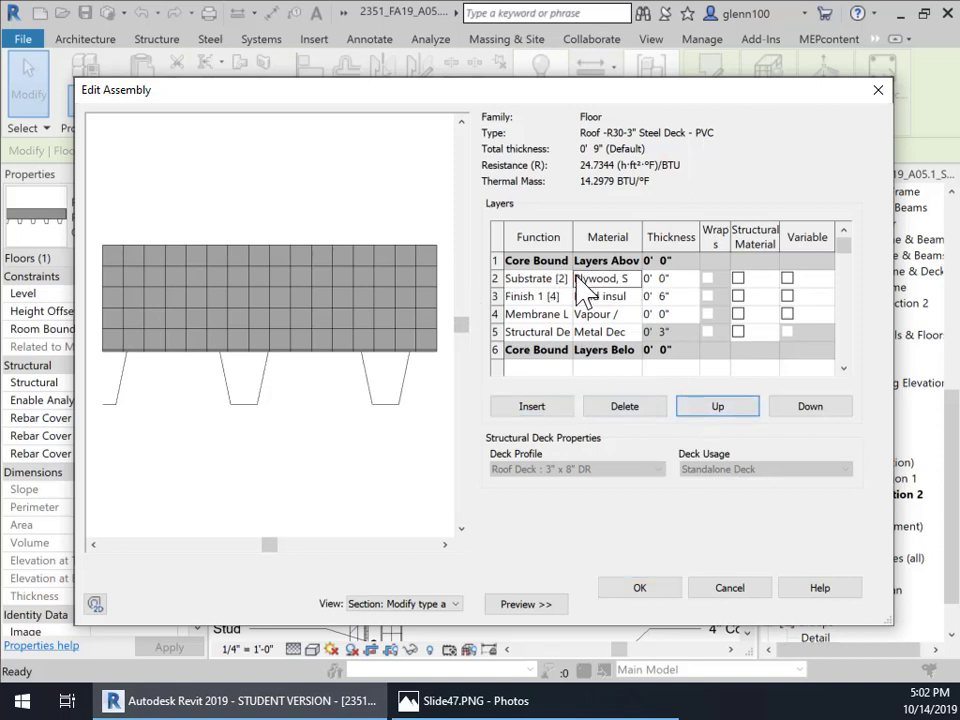
pyautogui.click(733, 412)
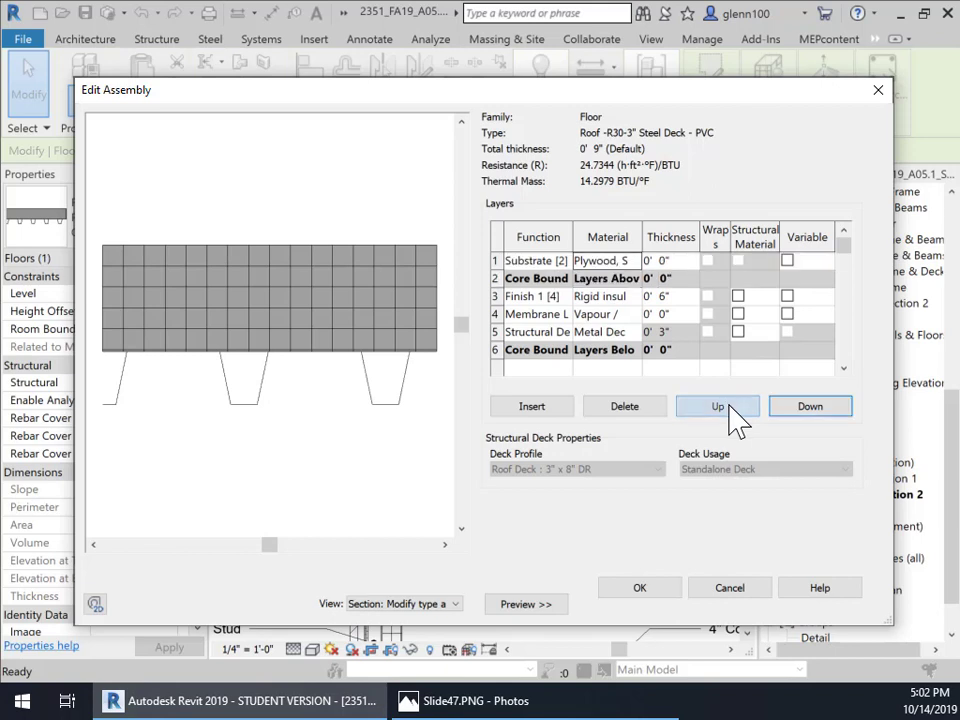
# Set the plywood substrate layer's thickness to 3/4"
pyautogui.click(666, 261)
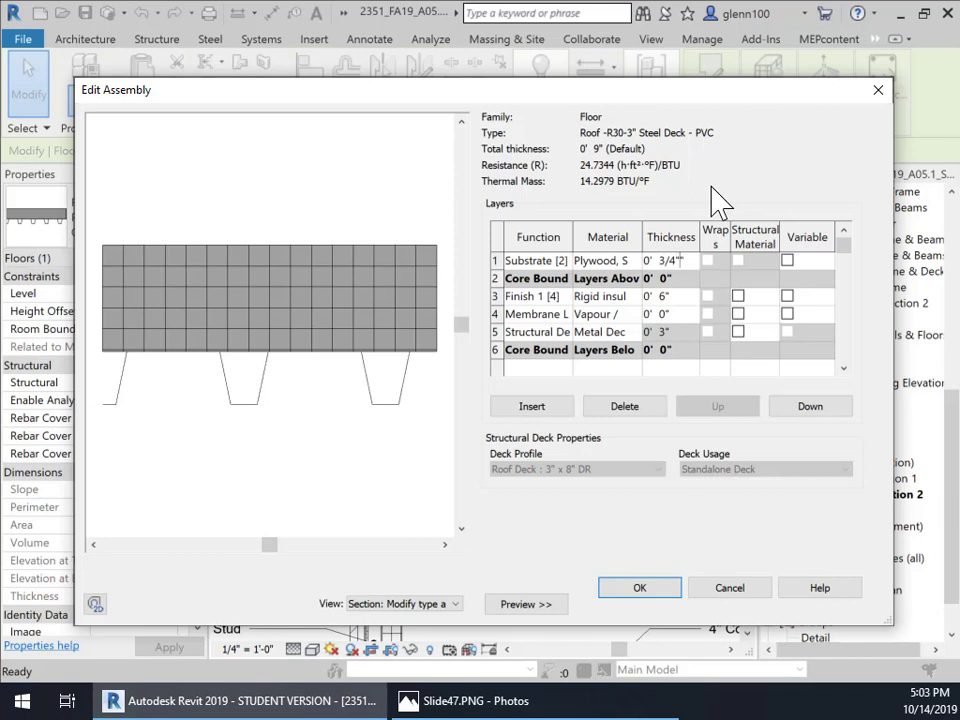
pyautogui.press('Return')
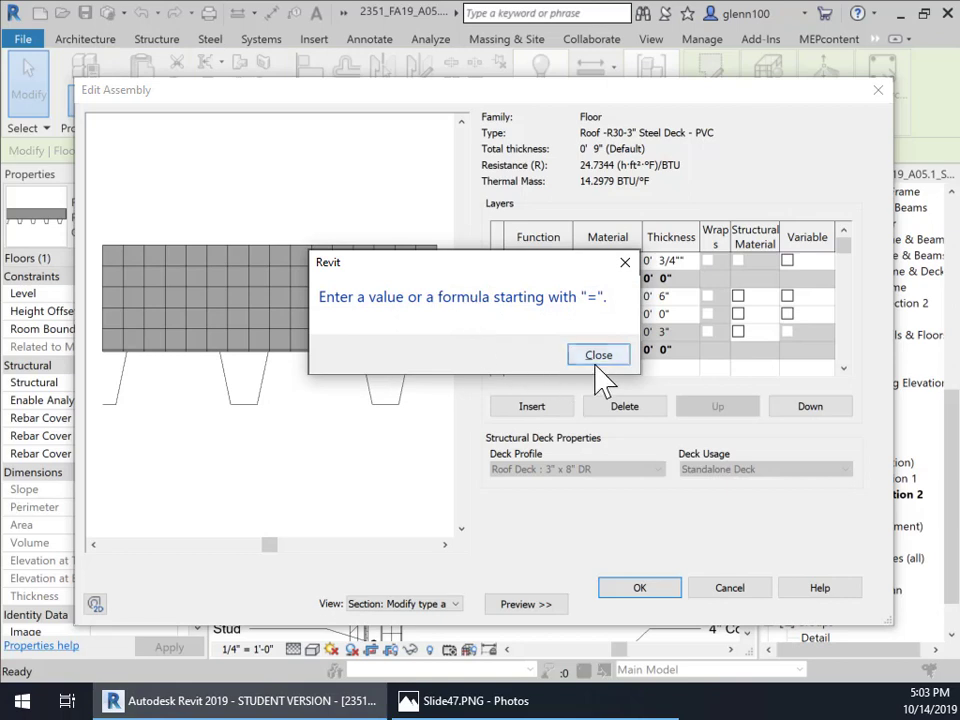
pyautogui.click(612, 355)
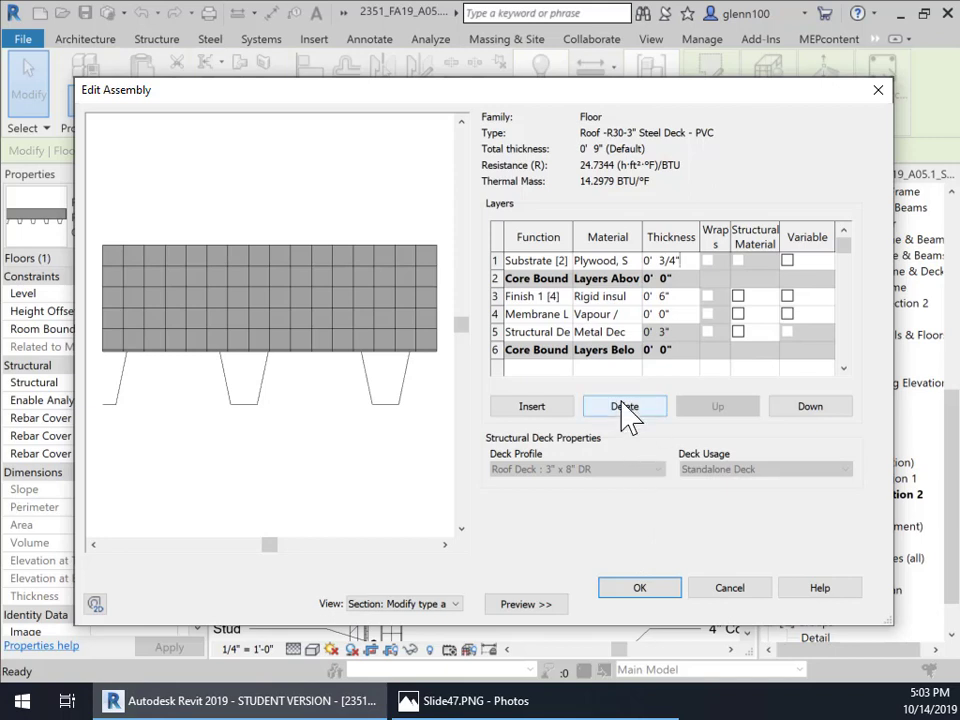
pyautogui.press('Tab')
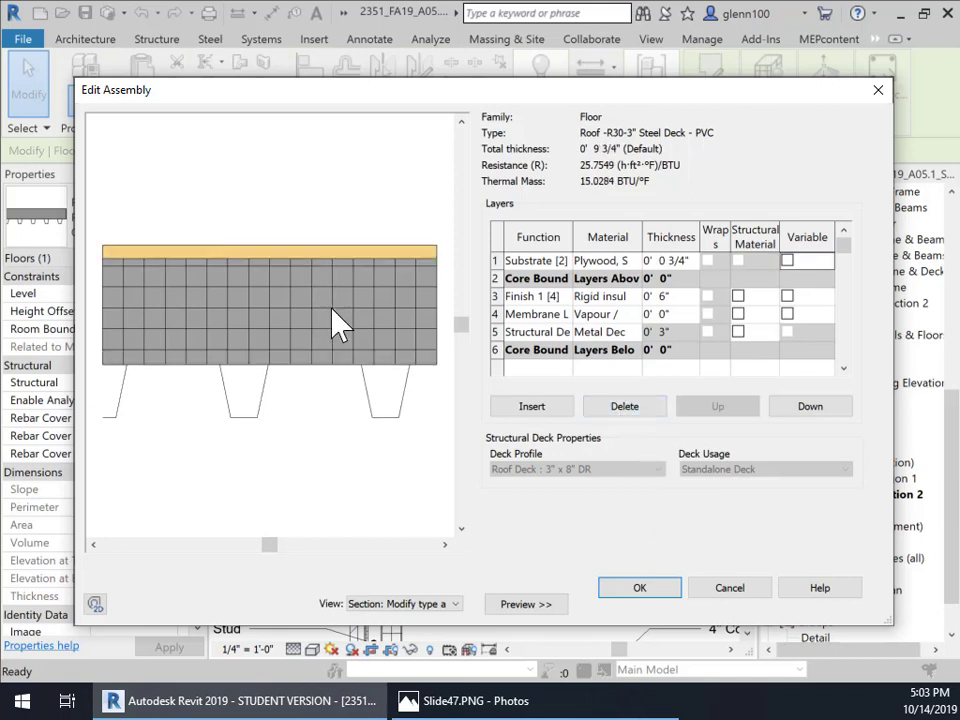
# Insert a layer above the plywood substrate at the top of the assembly and set its function to Finish 1 [4]
pyautogui.click(497, 260)
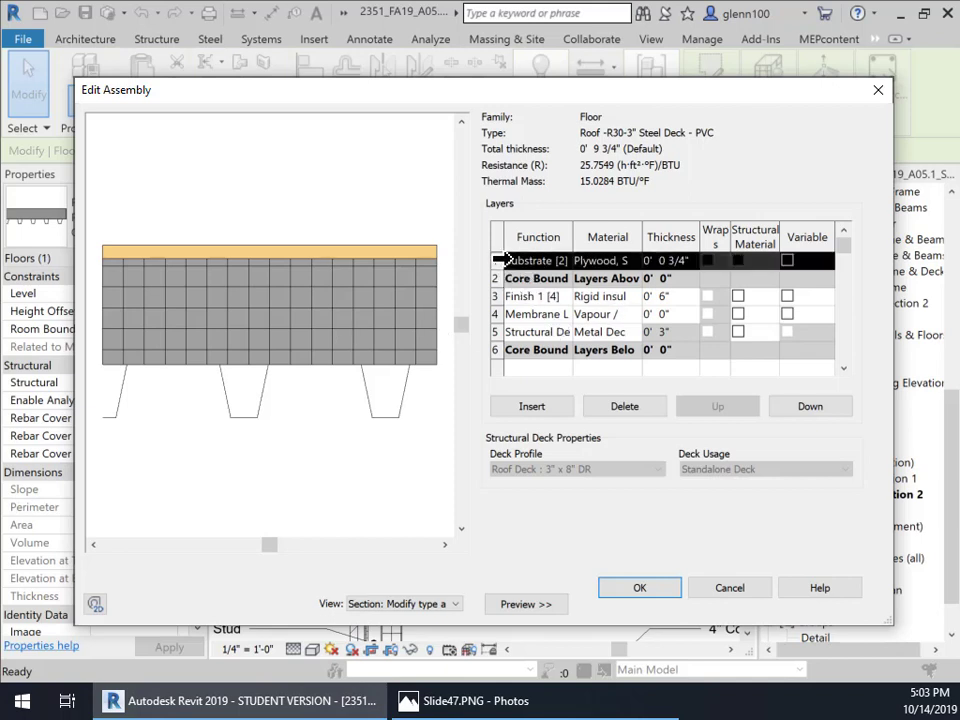
pyautogui.click(532, 406)
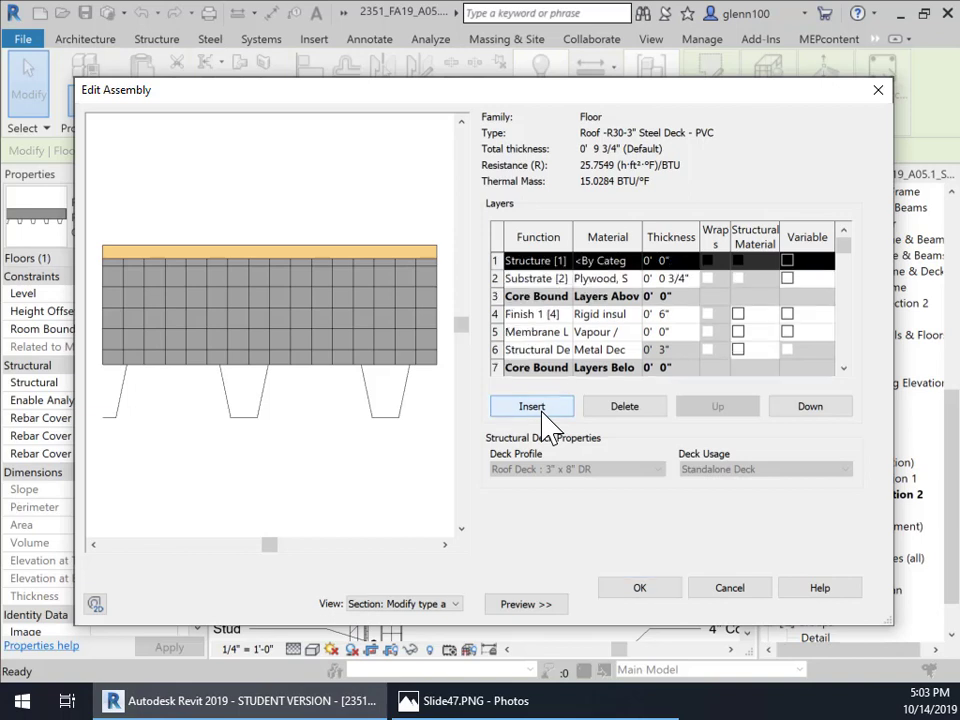
pyautogui.click(555, 261)
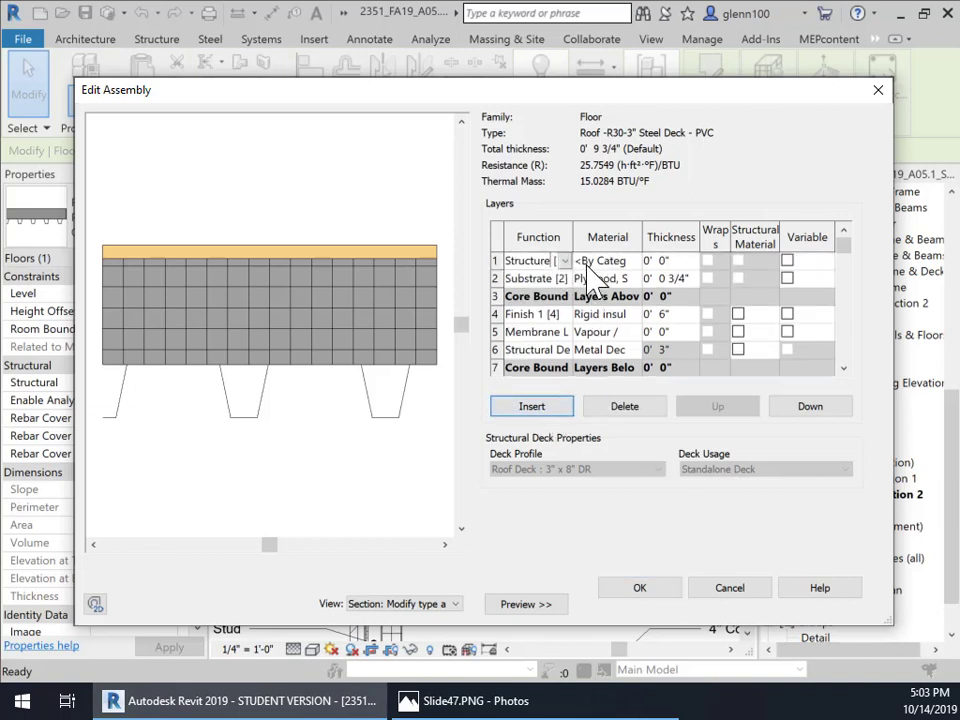
pyautogui.click(565, 262)
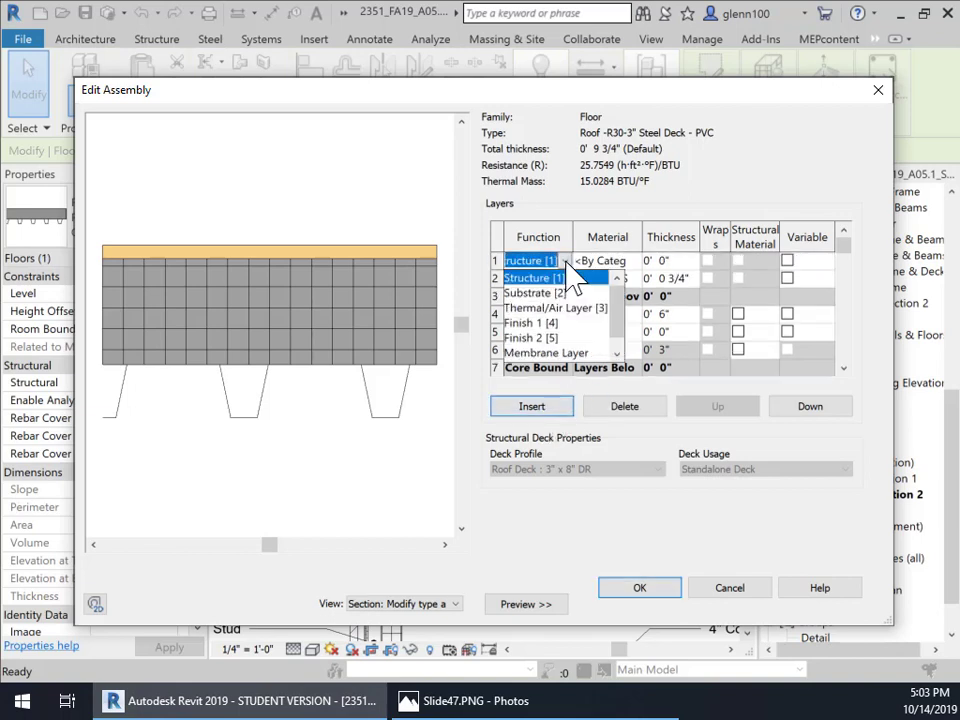
pyautogui.click(553, 323)
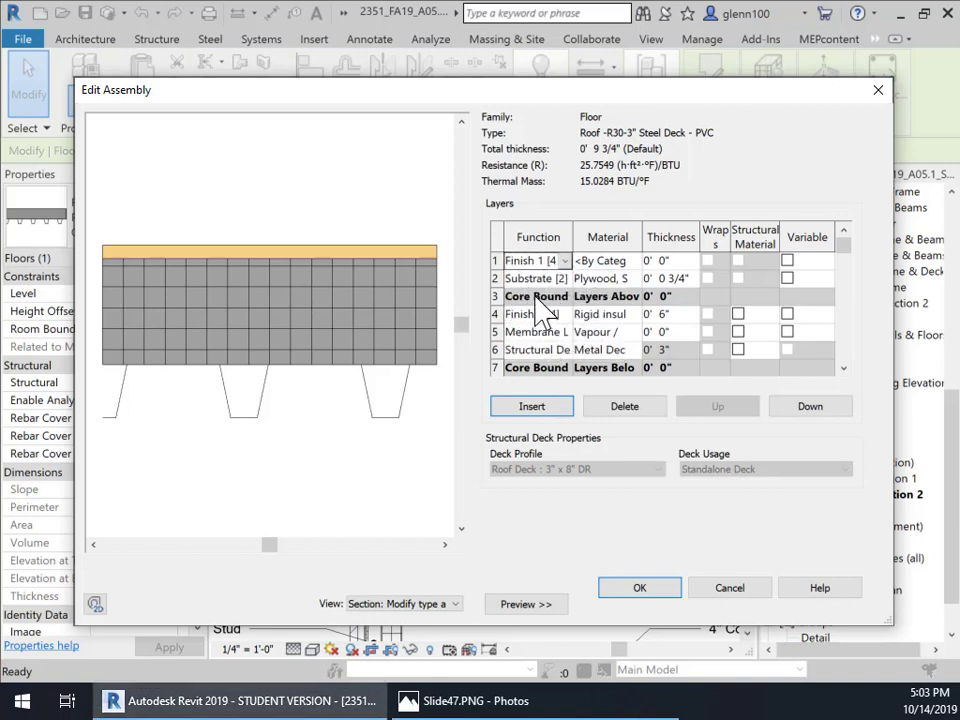
# Open the material choice for the top finish layer and search the materials for PVC and for roof
pyautogui.click(606, 263)
pyautogui.click(632, 264)
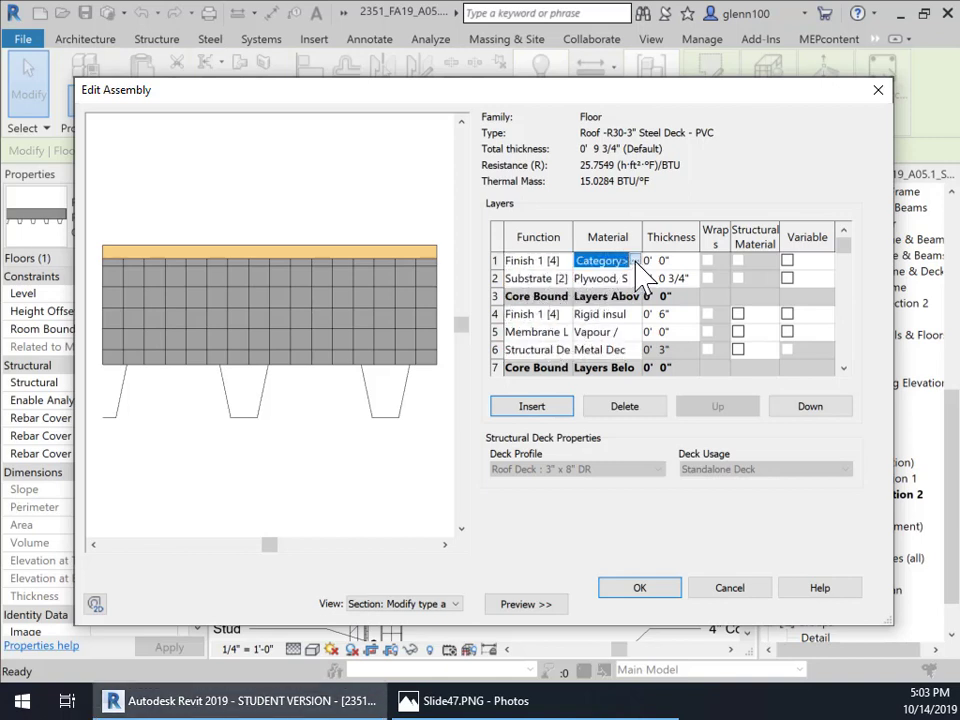
pyautogui.click(636, 262)
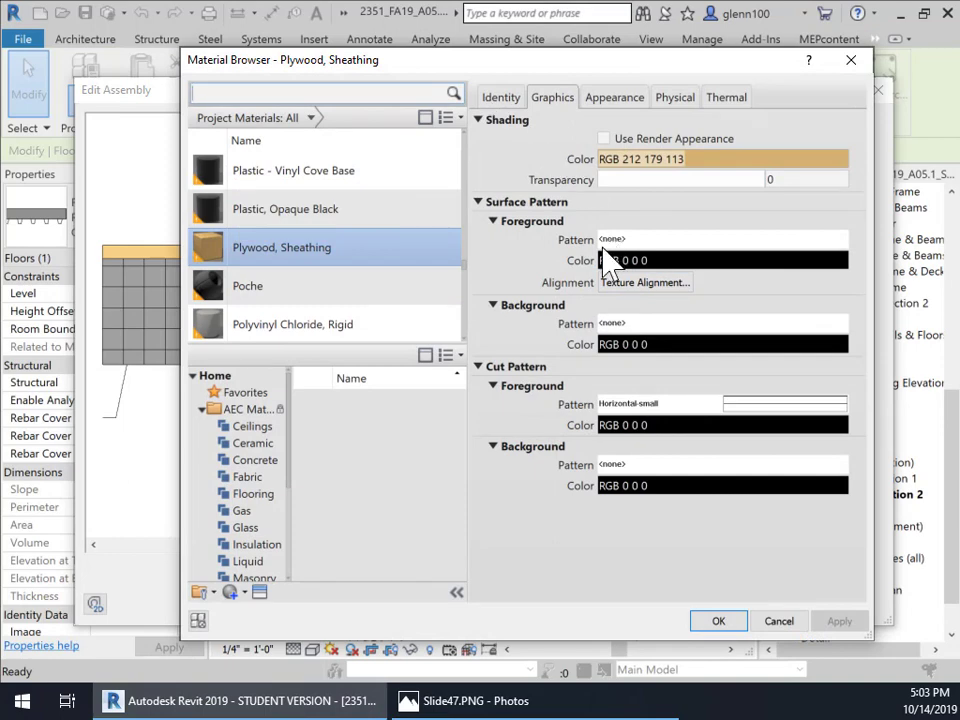
pyautogui.write('C')
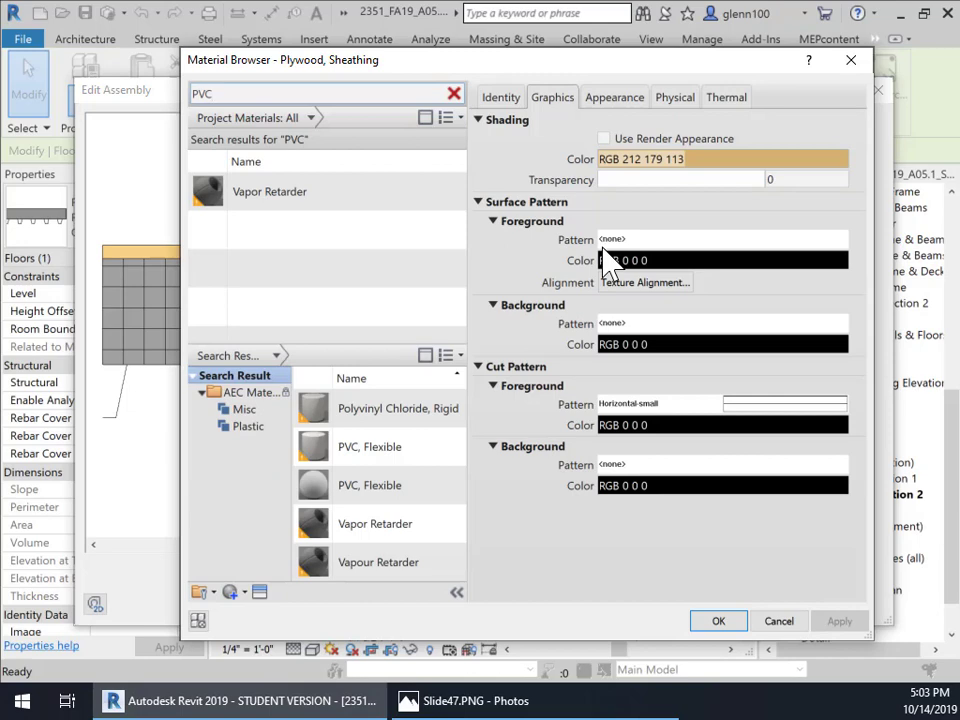
pyautogui.press('BackSpace')
pyautogui.press('BackSpace')
pyautogui.press('BackSpace')
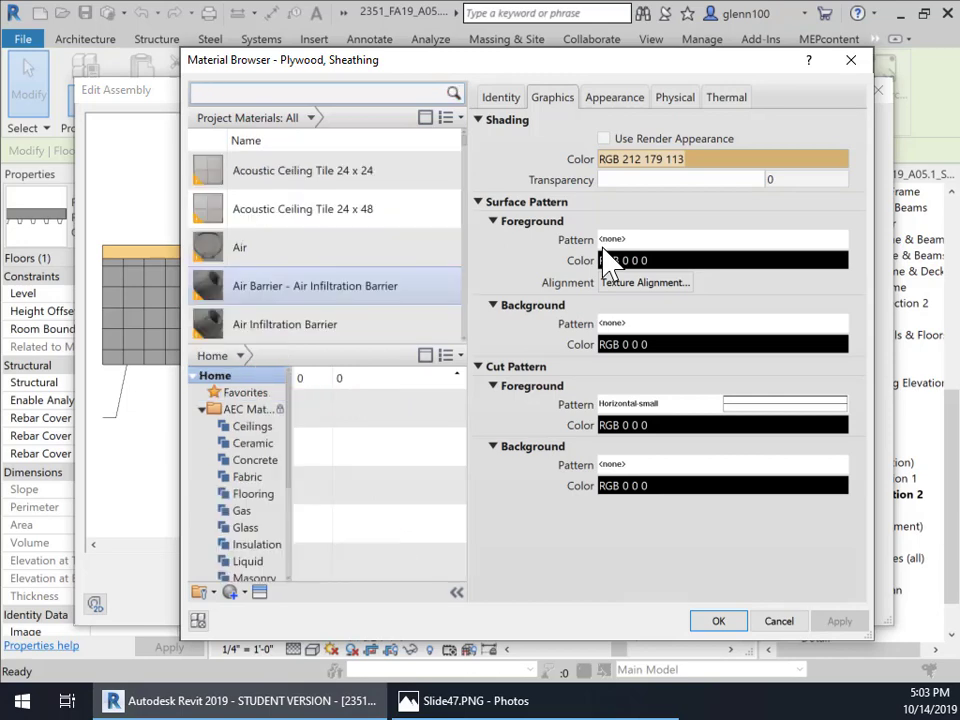
pyautogui.write('roof')
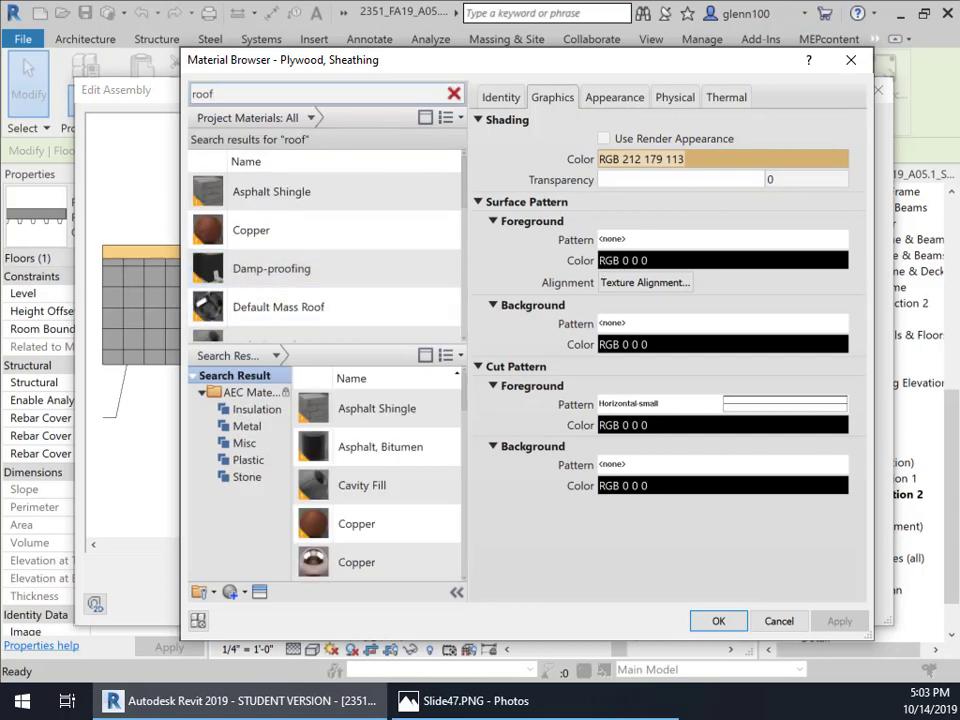
pyautogui.press('BackSpace')
pyautogui.press('BackSpace')
pyautogui.press('BackSpace')
pyautogui.press('BackSpace')
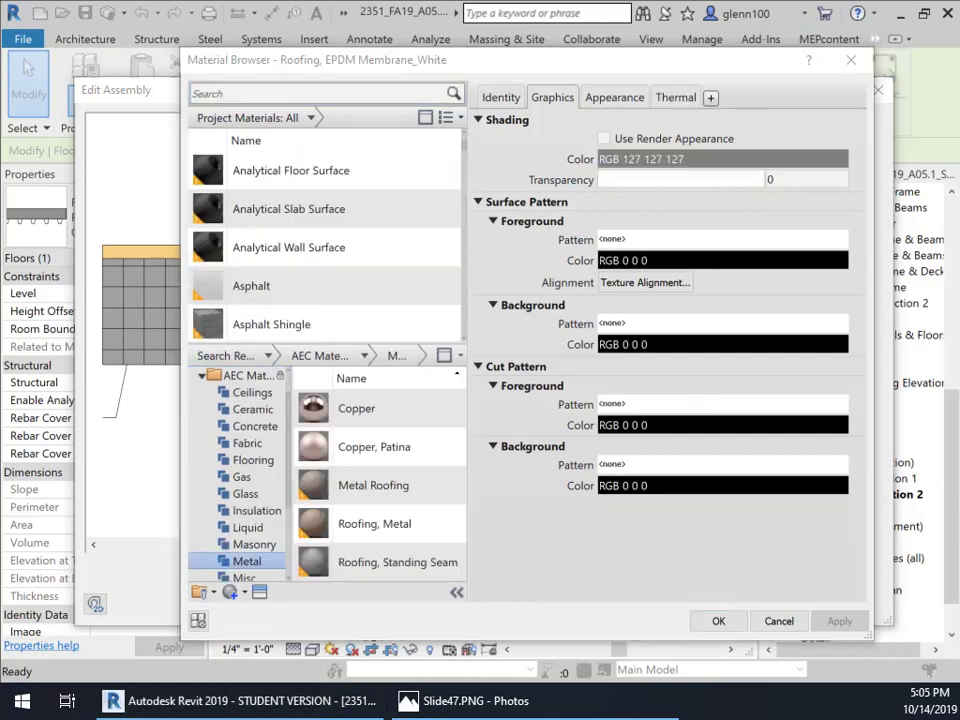
# Search the materials for roofing, assign Roofing, EPDM Membrane_White to the top finish layer, and set its thickness to 1/16"
pyautogui.click(226, 94)
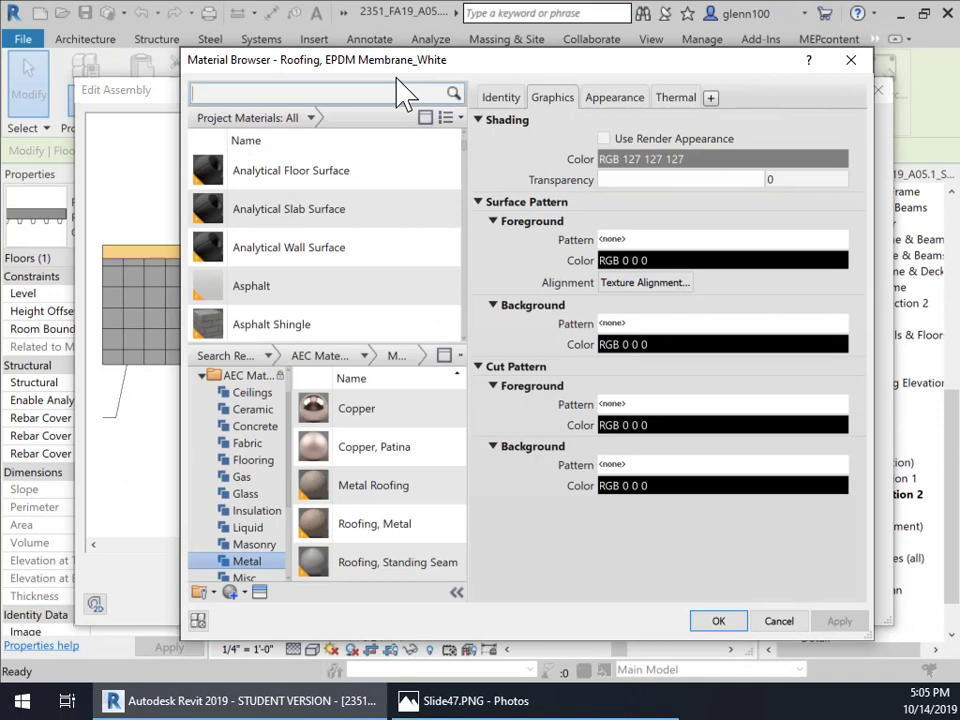
pyautogui.press('Return')
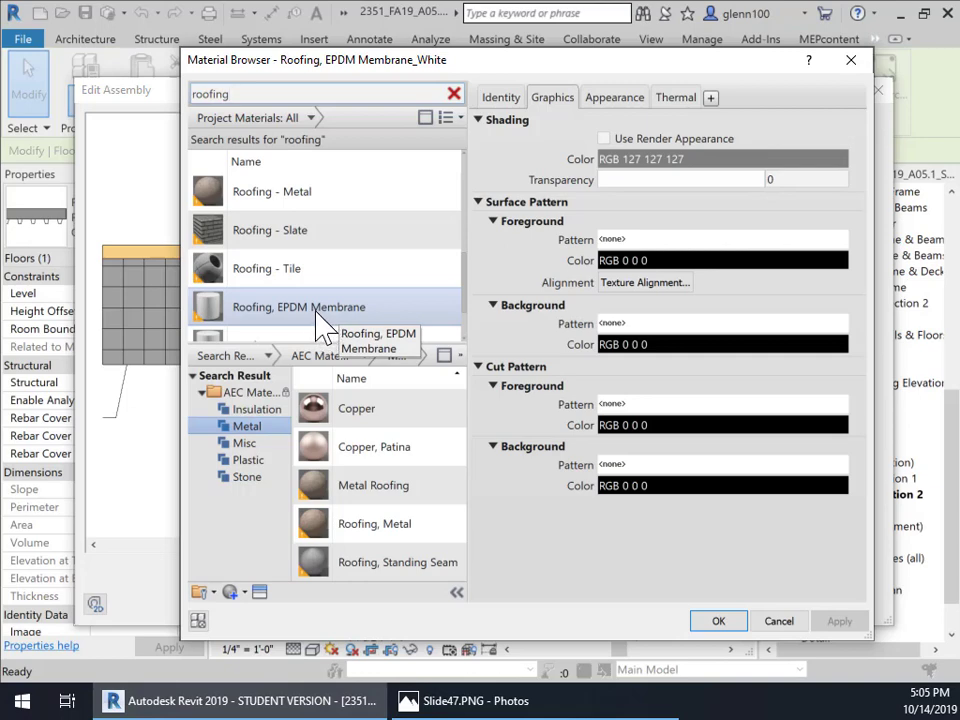
pyautogui.scroll(-1, 318, 312)
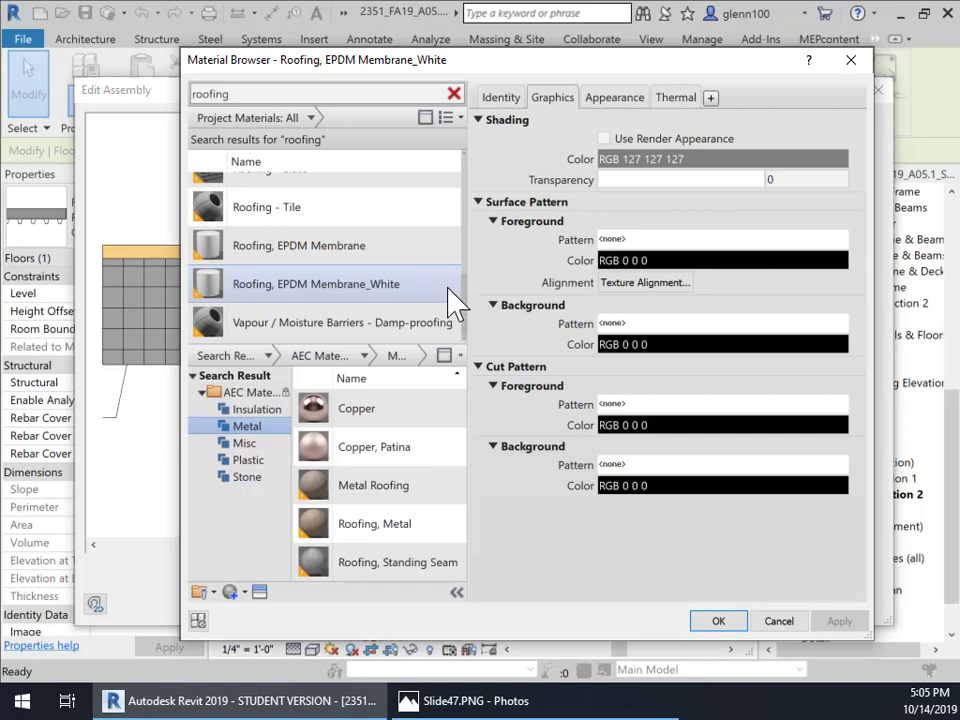
pyautogui.click(314, 287)
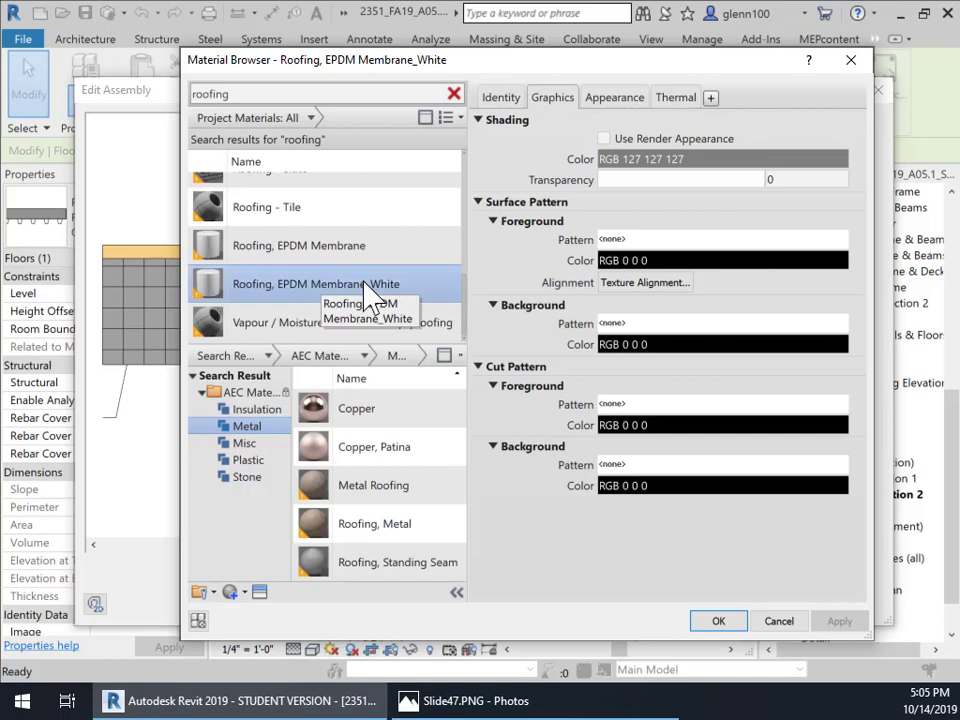
pyautogui.keyDown('ctrl'); pyautogui.click(268, 245); pyautogui.keyUp('ctrl')
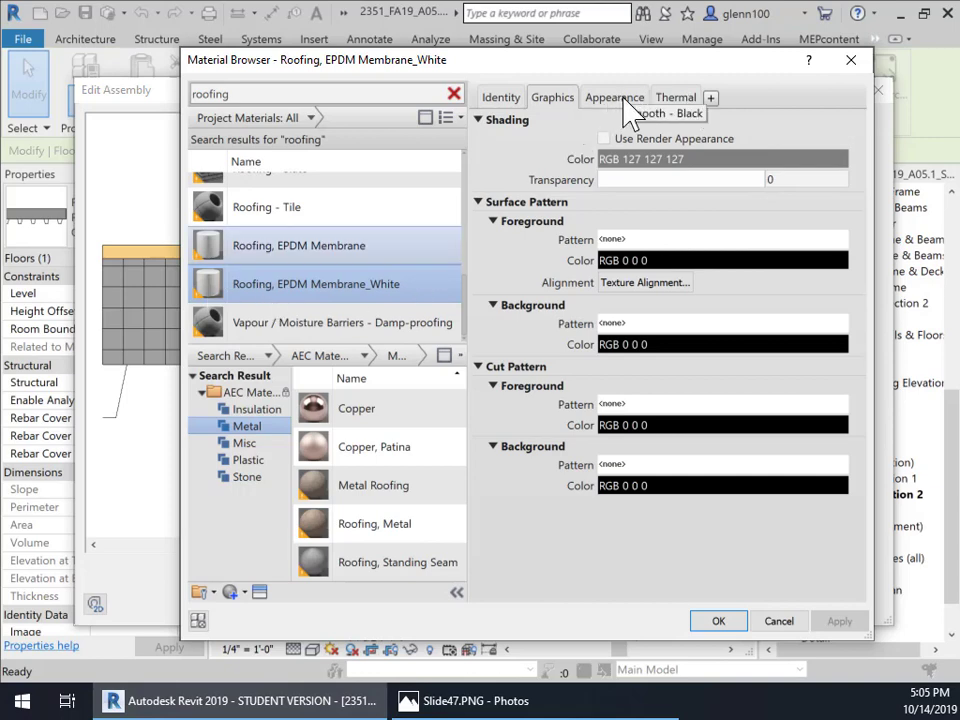
pyautogui.scroll(1, 330, 230)
pyautogui.keyDown('ctrl'); pyautogui.click(332, 268); pyautogui.keyUp('ctrl')
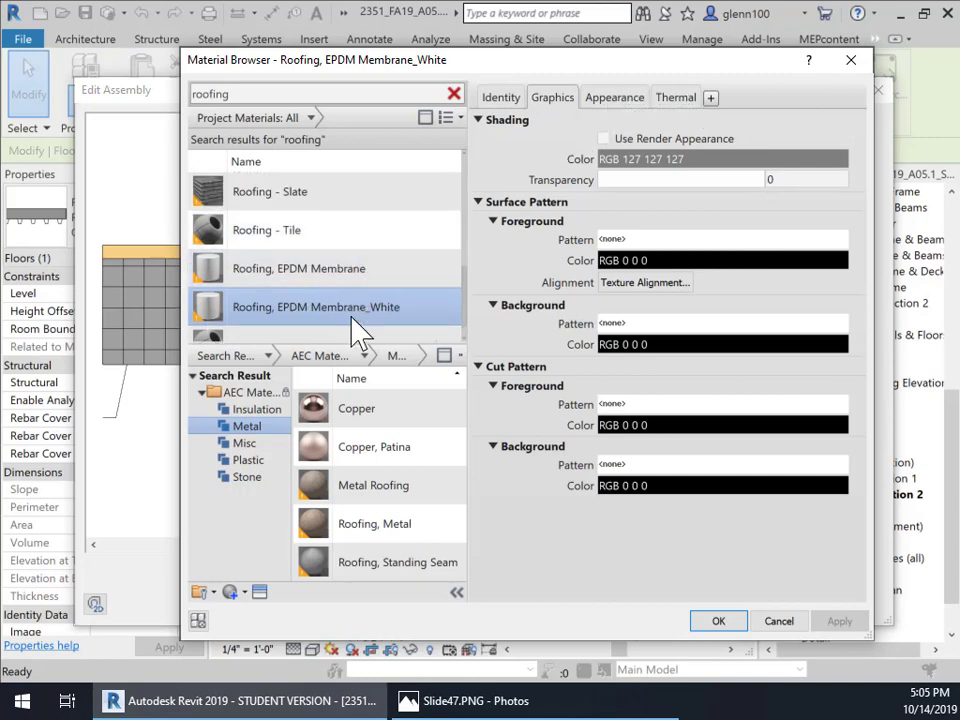
pyautogui.scroll(-1, 370, 310)
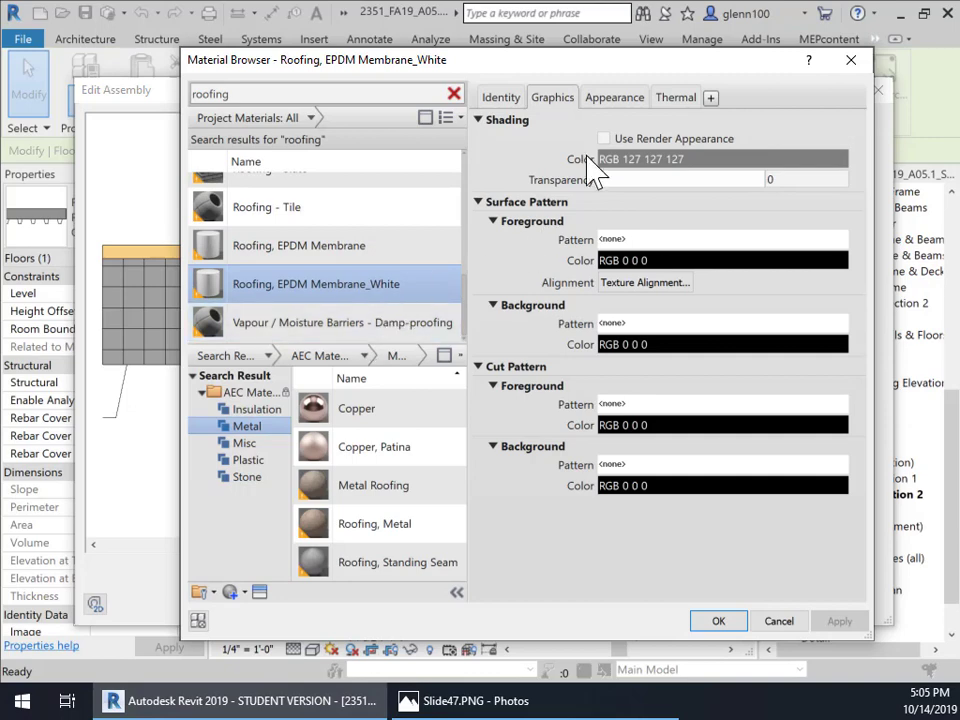
pyautogui.click(720, 622)
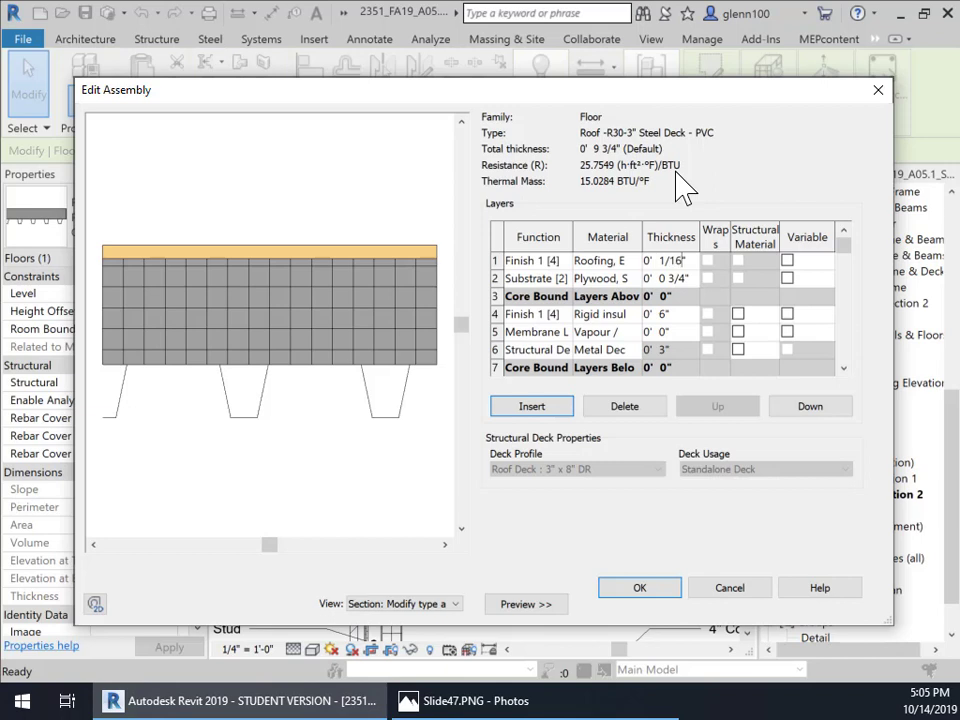
pyautogui.press('Tab')
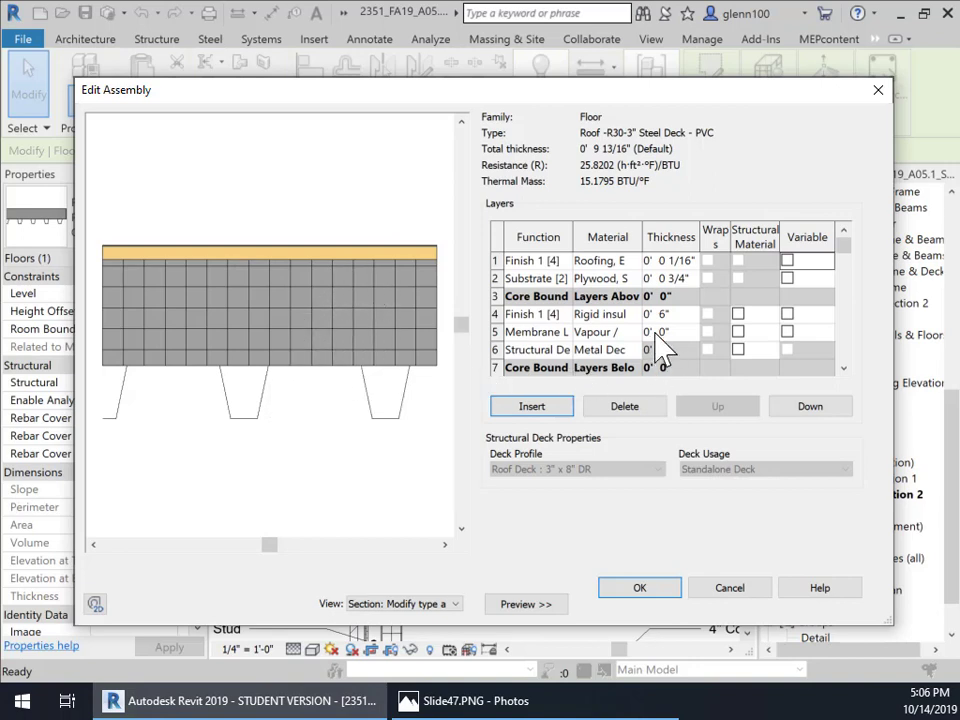
# Check the vapour barrier membrane layer against the section preview and accept the edited assembly
pyautogui.click(585, 332)
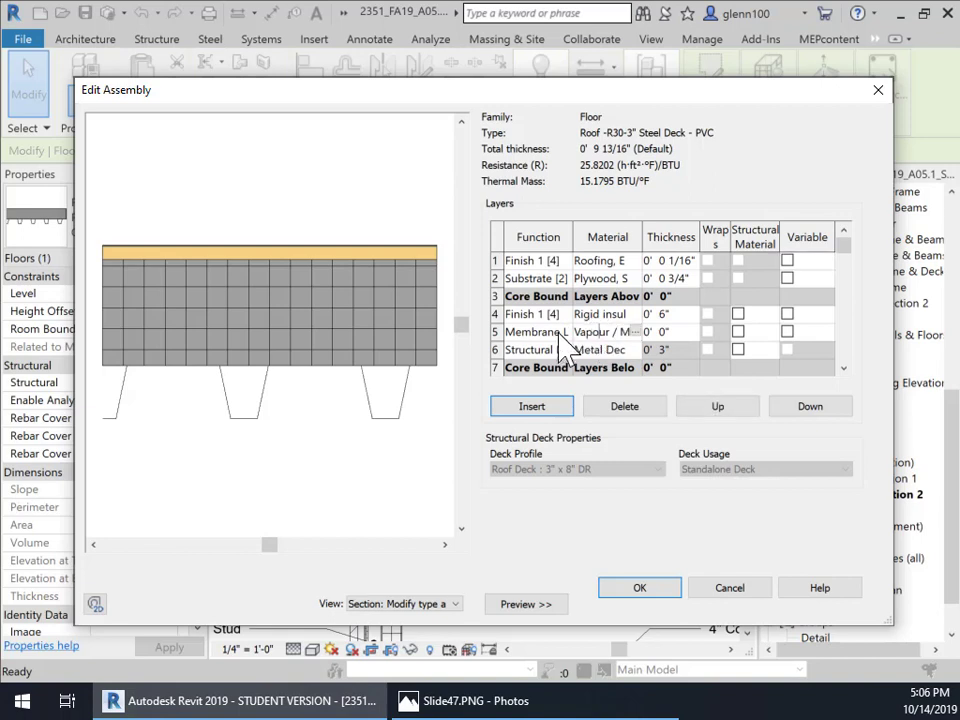
pyautogui.click(497, 331)
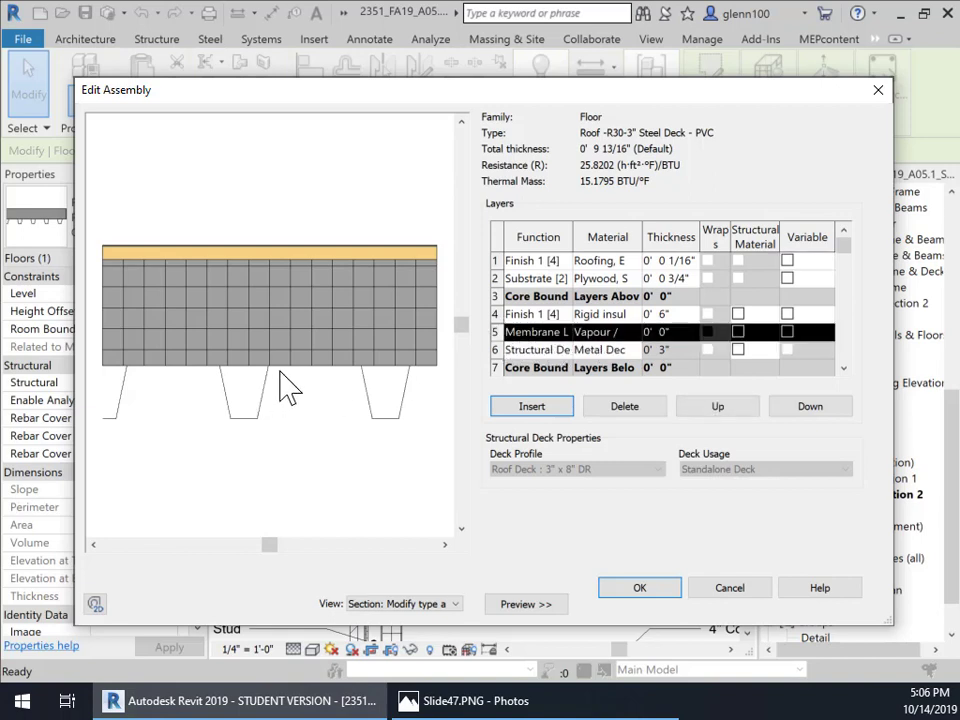
pyautogui.click(321, 390)
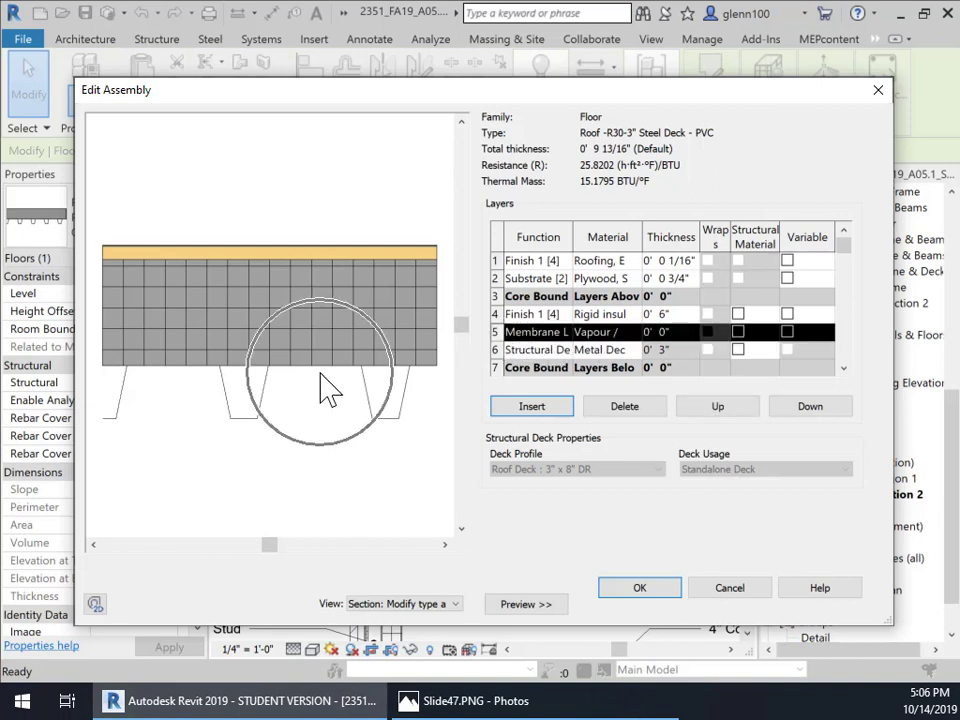
pyautogui.scroll(5, 320, 390)
pyautogui.scroll(-5, 320, 390)
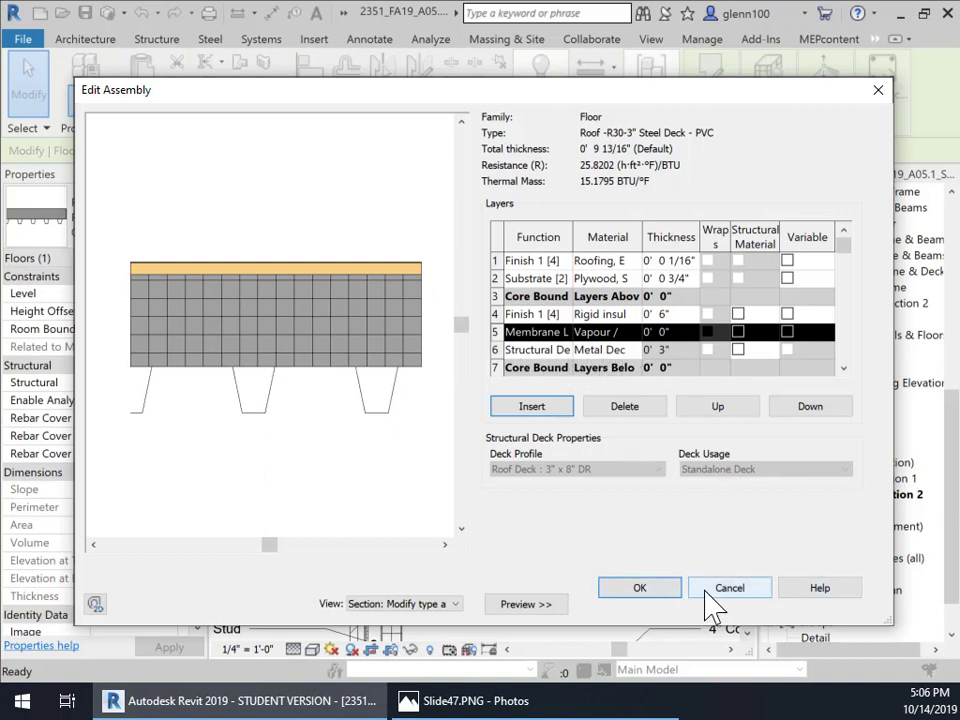
pyautogui.click(640, 588)
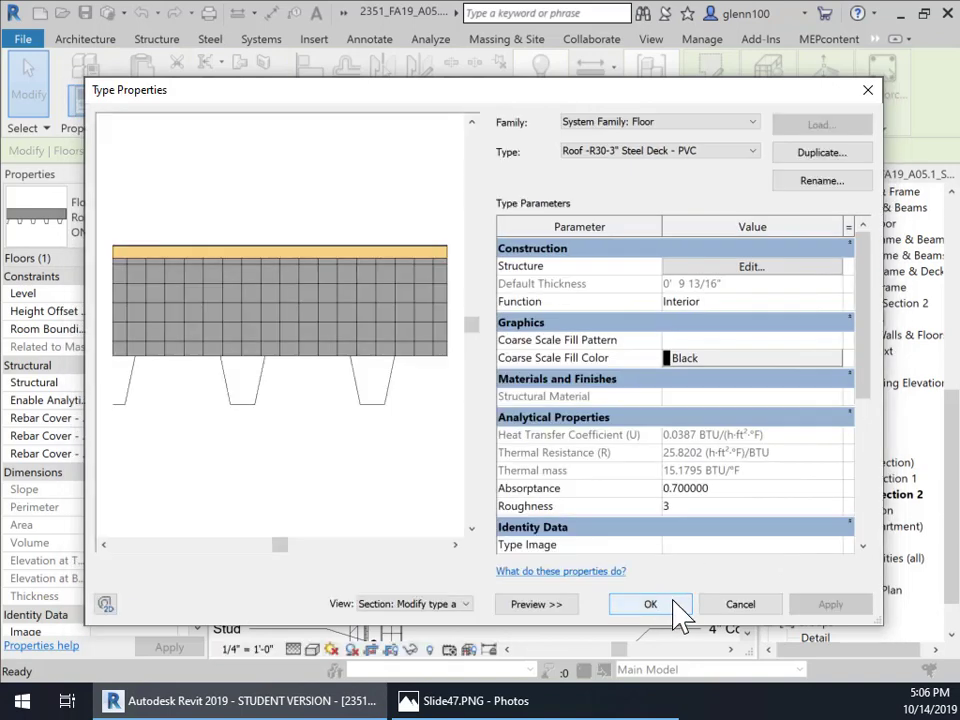
# Rename the floor type as Roof -R30-3" Steel Deck - EPDM and apply the type properties
pyautogui.click(649, 604)
pyautogui.click(812, 184)
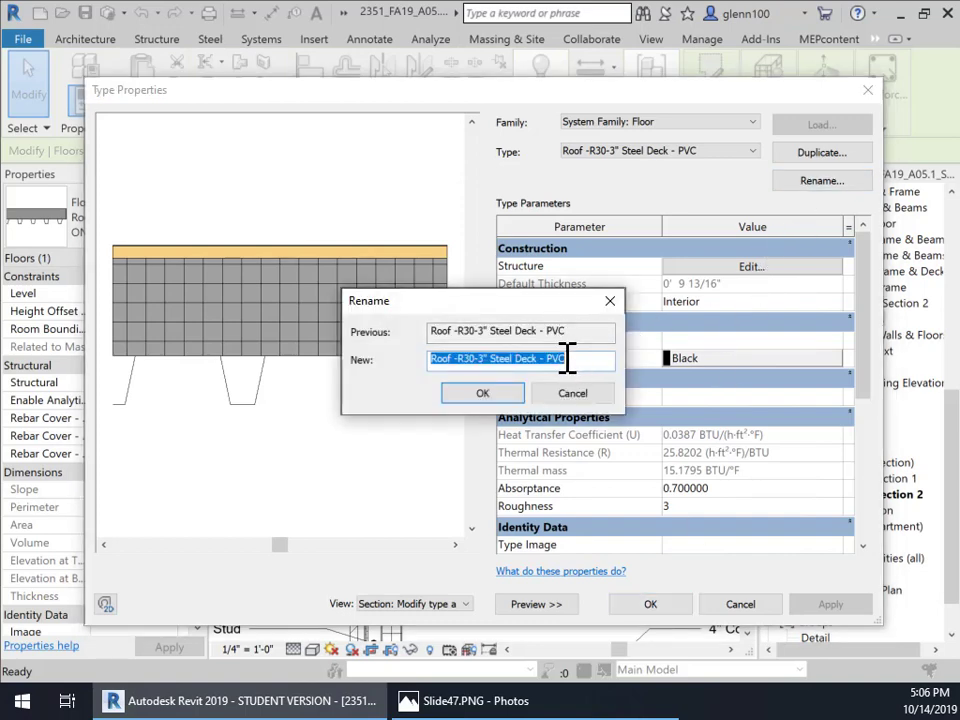
pyautogui.click(566, 330)
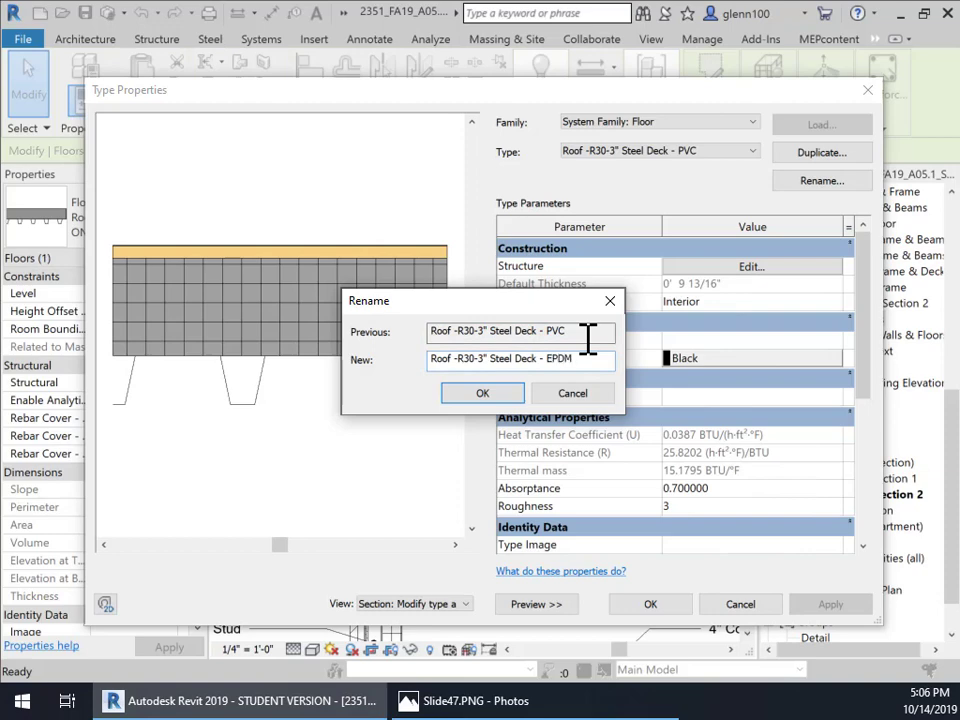
pyautogui.click(482, 395)
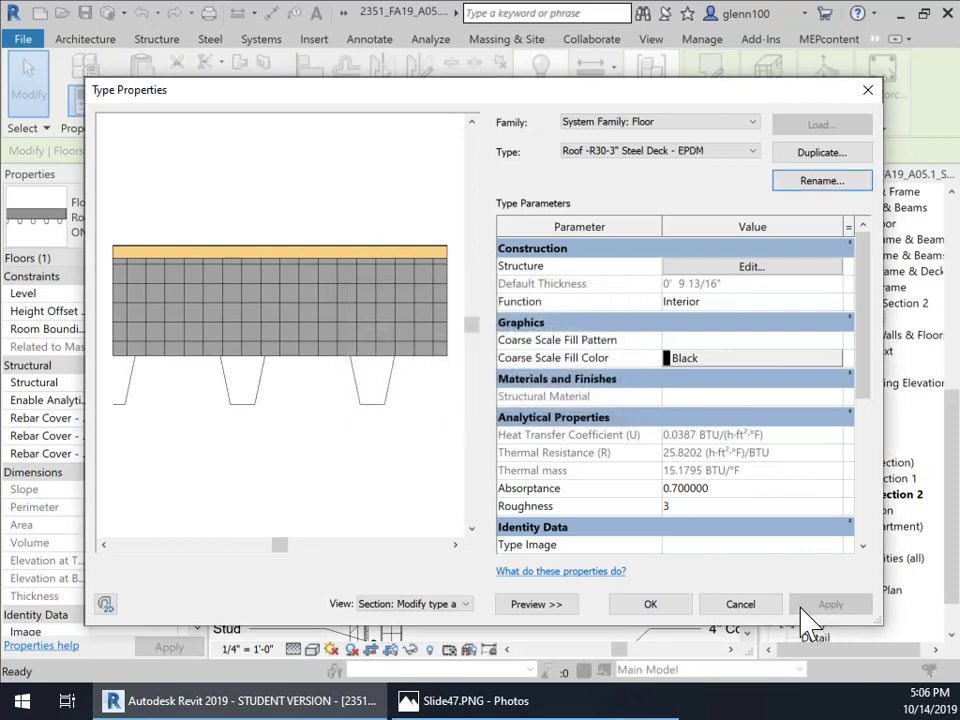
pyautogui.click(664, 609)
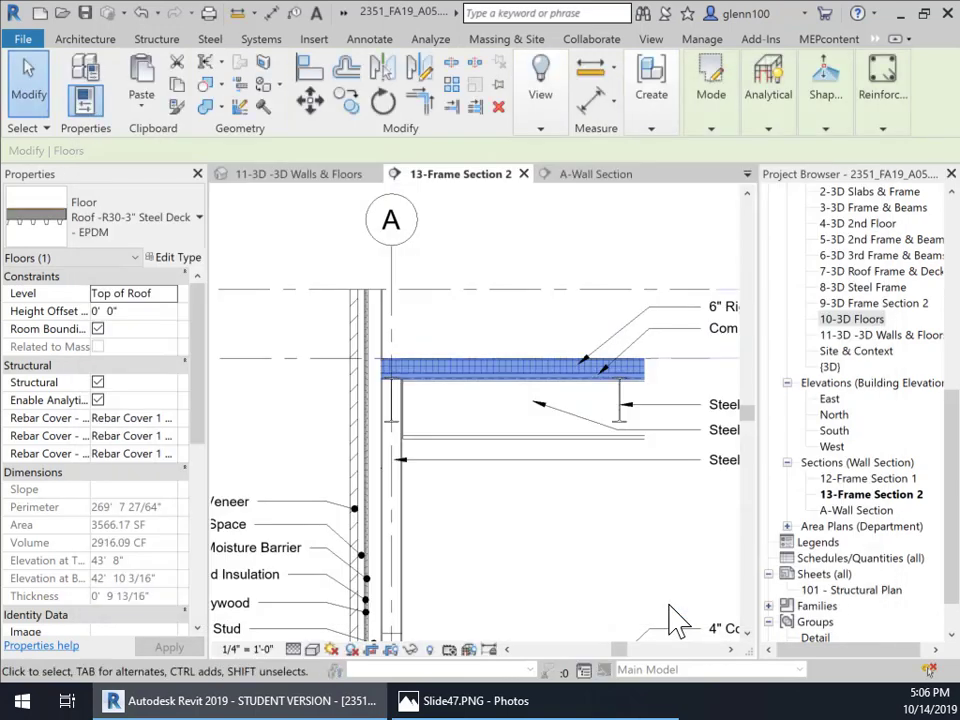
# Examine the roof floor's assigned type and its layers over the steel framing in 13-Frame Section 2
pyautogui.click(492, 336)
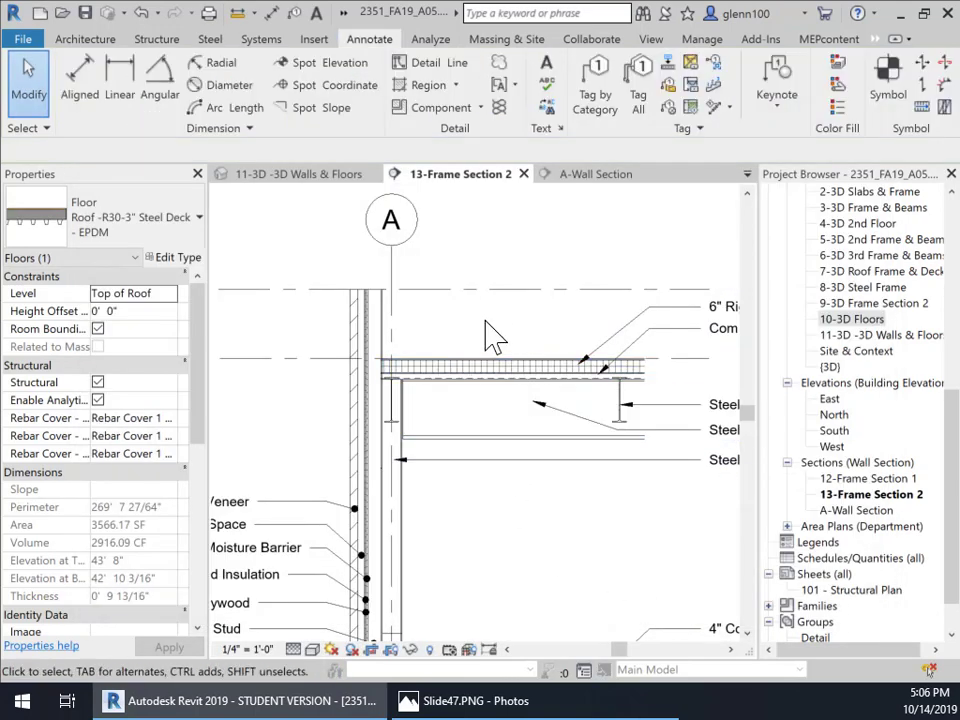
pyautogui.click(492, 384)
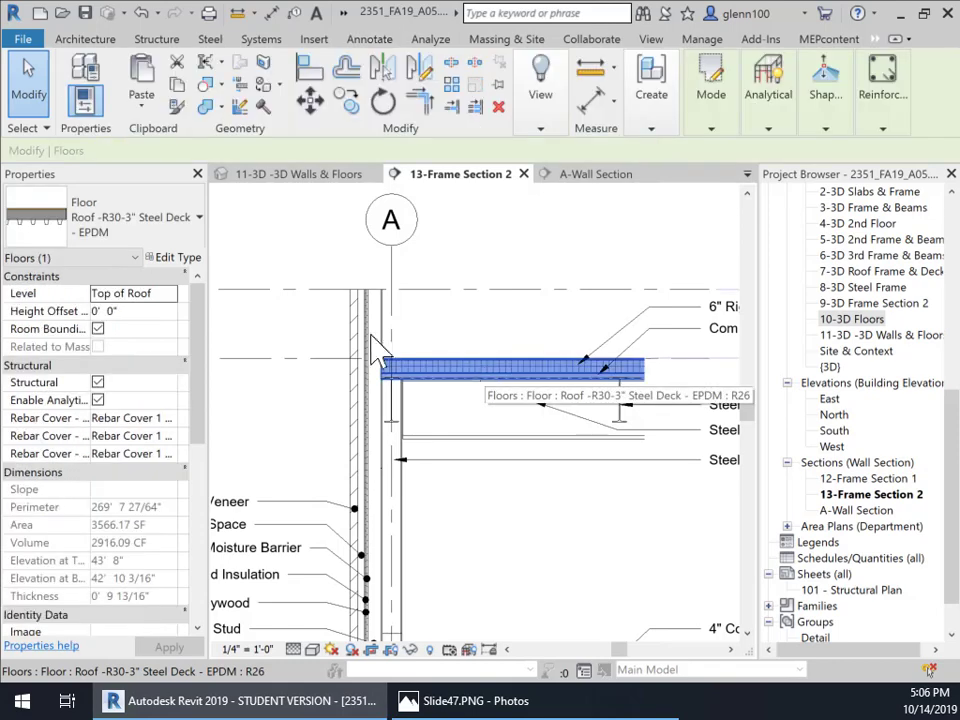
pyautogui.click(200, 236)
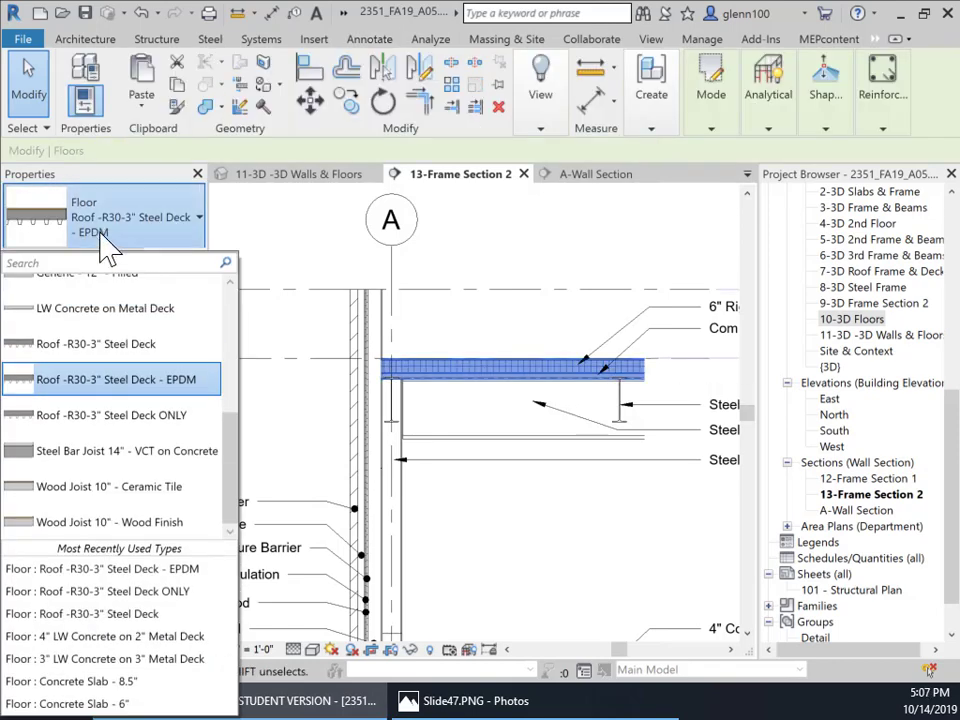
pyautogui.click(130, 215)
pyautogui.scroll(5, 424, 388)
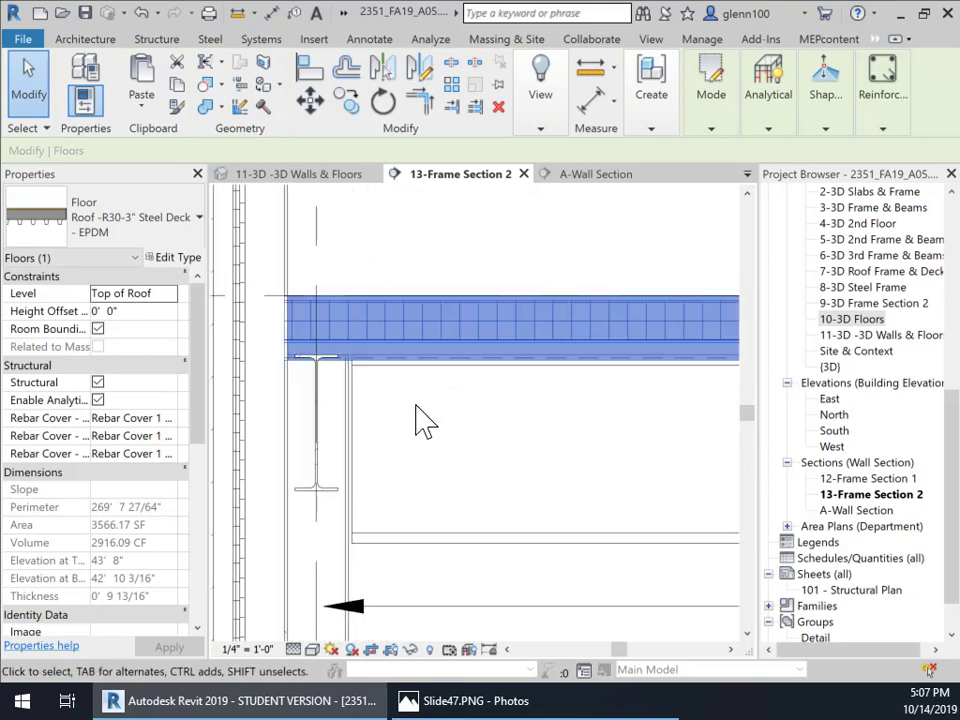
pyautogui.click(425, 410)
pyautogui.moveTo(418, 398); pyautogui.dragTo(436, 356, button='middle')
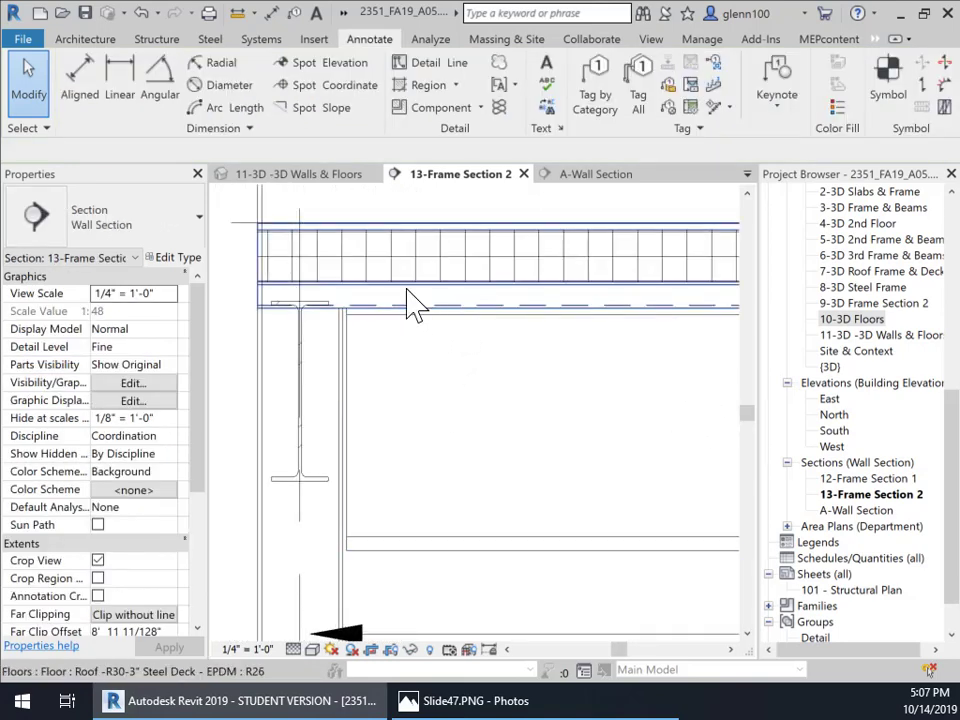
pyautogui.click(407, 300)
pyautogui.moveTo(444, 336); pyautogui.dragTo(300, 424, button='middle')
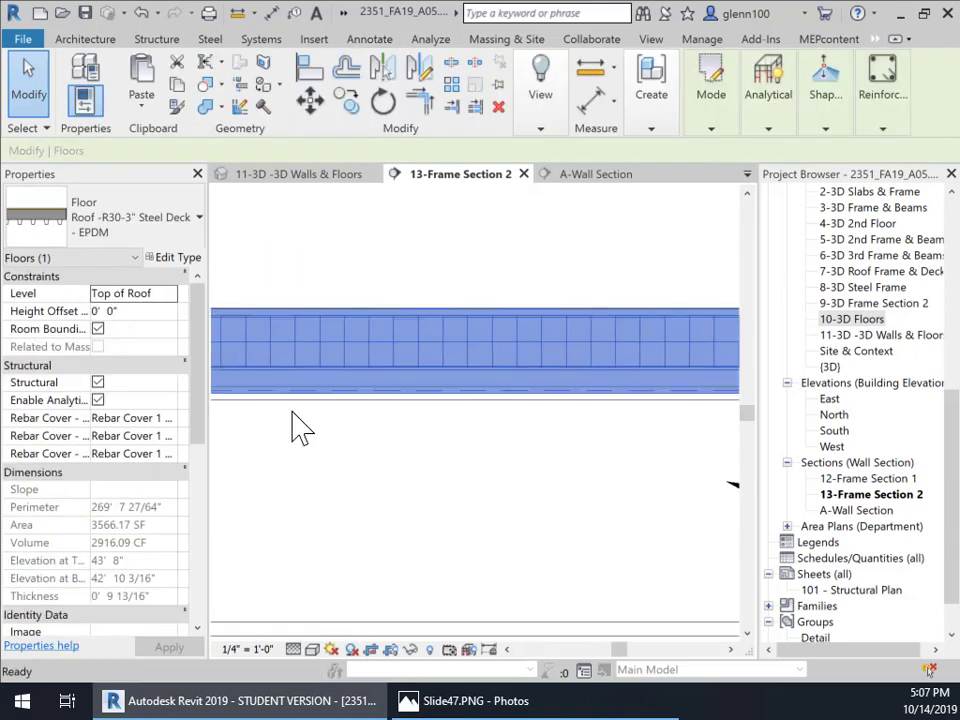
# Examine the roof floor's edge and layers above the steel beam and beside the exterior wall
pyautogui.scroll(-2, 634, 375)
pyautogui.scroll(-1, 540, 505)
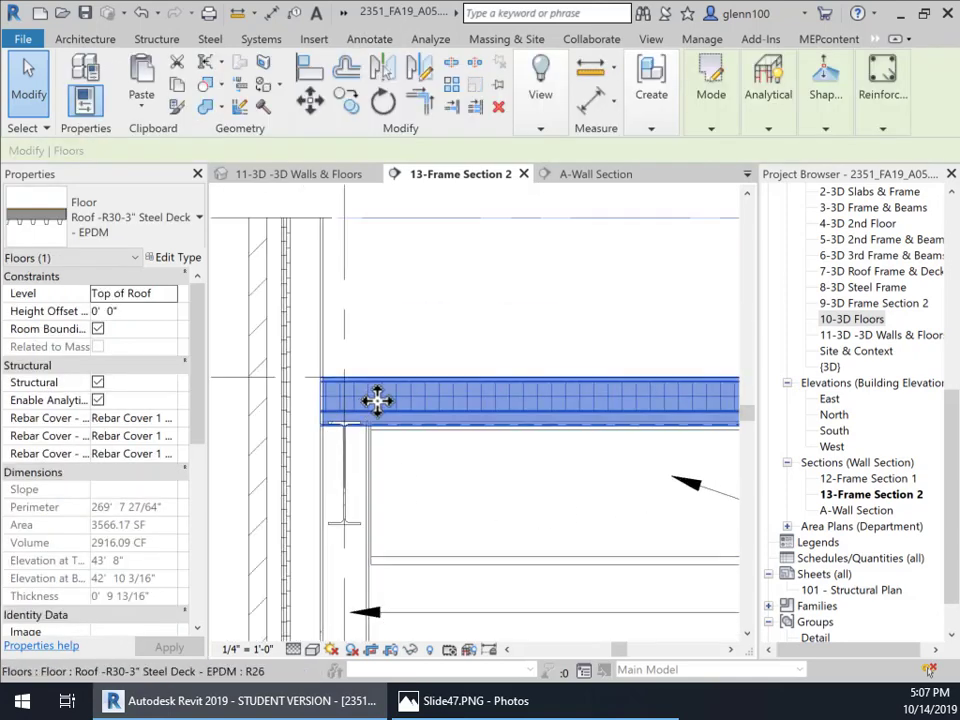
pyautogui.scroll(1, 390, 405)
pyautogui.scroll(1, 404, 385)
pyautogui.click(439, 311)
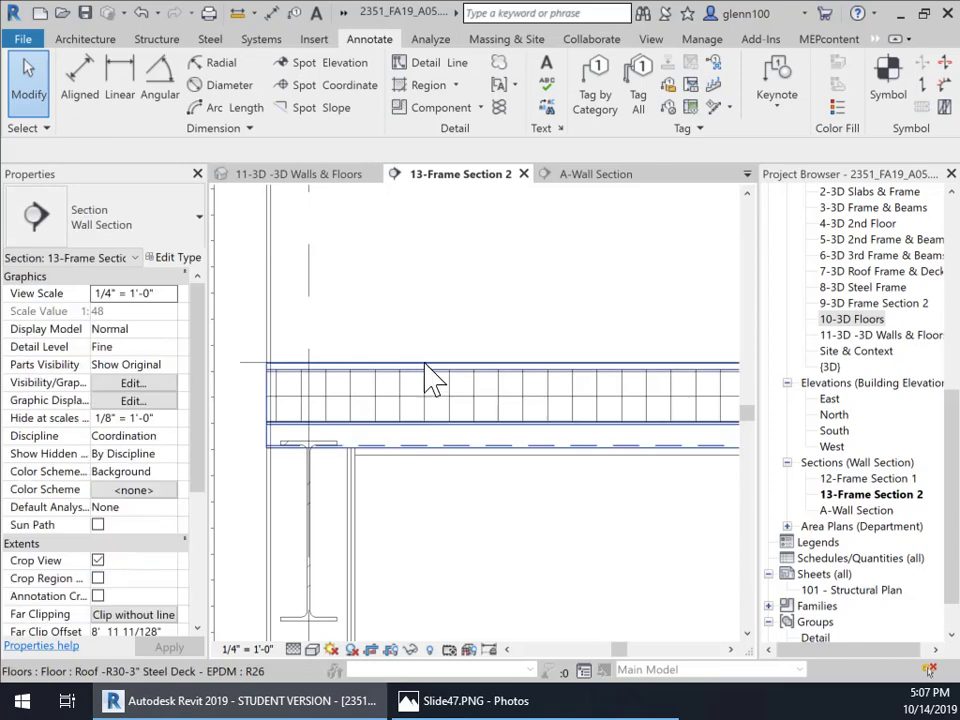
pyautogui.moveTo(420, 378)
pyautogui.mouseDown(button='middle')
pyautogui.moveTo(447, 308)
pyautogui.moveTo(424, 285)
pyautogui.mouseUp(button='middle')
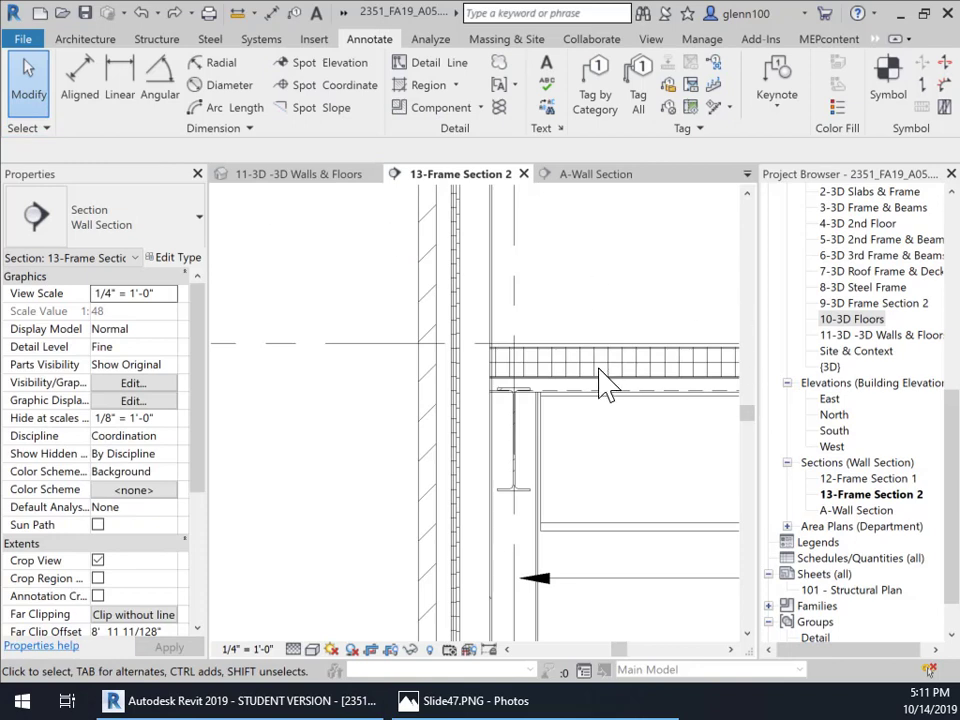
pyautogui.scroll(2, 606, 392)
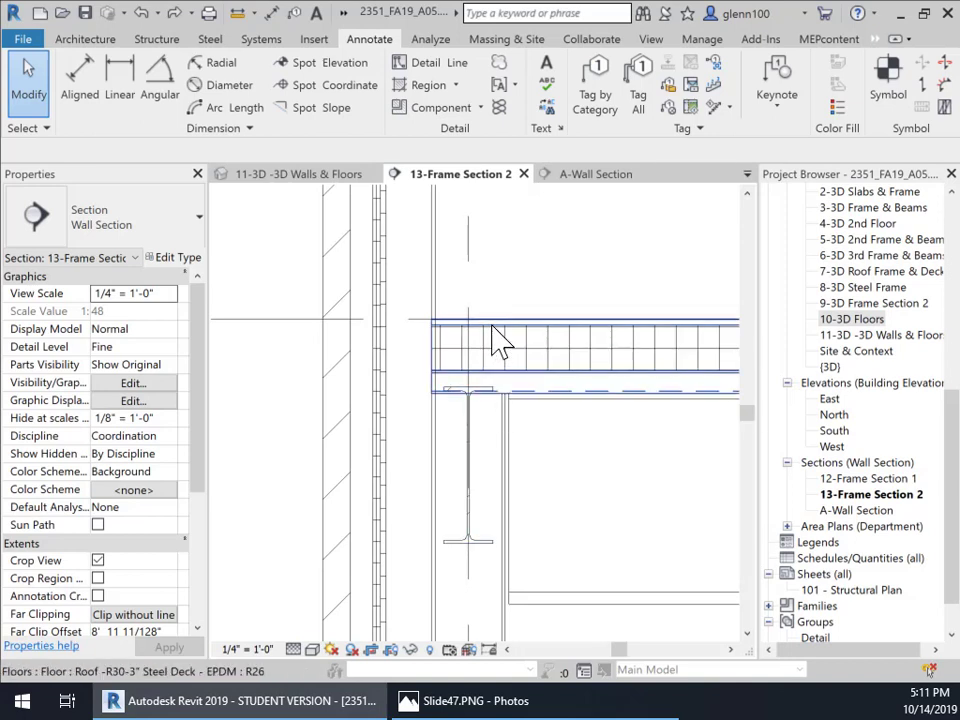
pyautogui.scroll(-2, 495, 390)
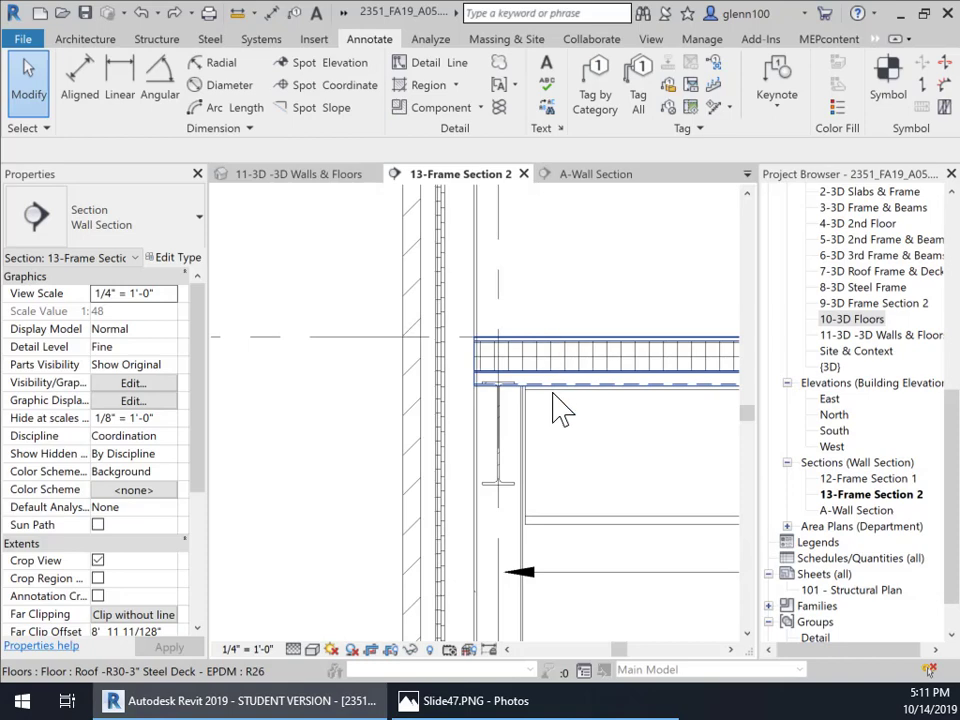
pyautogui.moveTo(546, 456); pyautogui.dragTo(658, 471, button='middle')
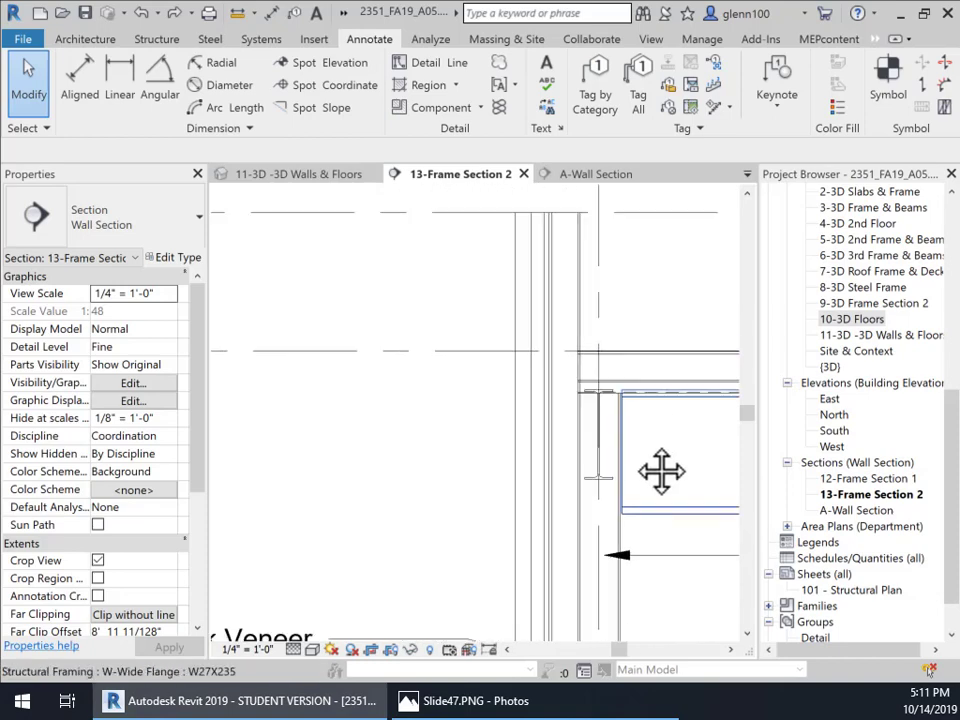
# Check the Top of Roof level line against the roof floor's top surface and the steel framing below
pyautogui.click(438, 354)
pyautogui.scroll(-1, 420, 450)
pyautogui.moveTo(439, 461); pyautogui.dragTo(659, 387, button='middle')
pyautogui.moveTo(594, 375); pyautogui.dragTo(190, 358, button='middle')
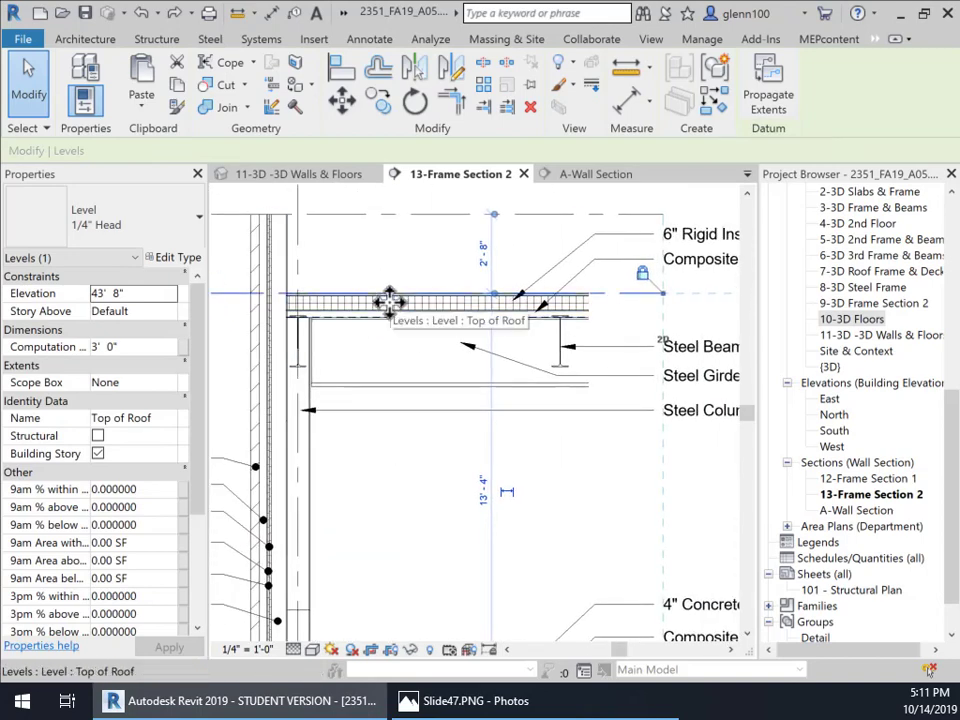
pyautogui.moveTo(413, 392); pyautogui.dragTo(525, 354, button='middle')
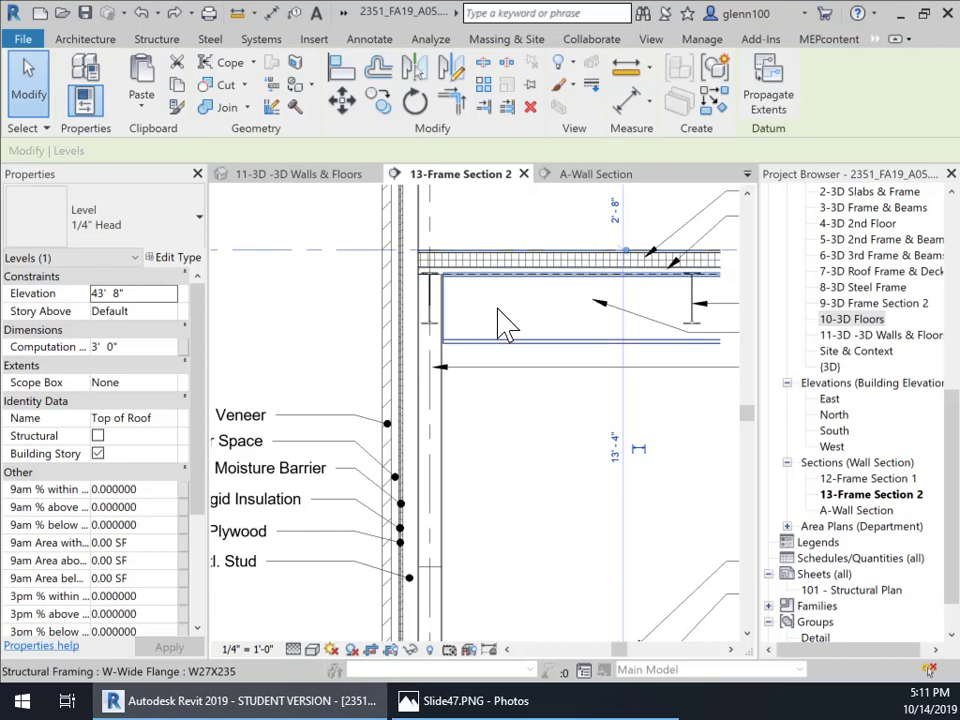
pyautogui.moveTo(497, 309); pyautogui.dragTo(424, 297, button='middle')
pyautogui.scroll(2, 424, 311)
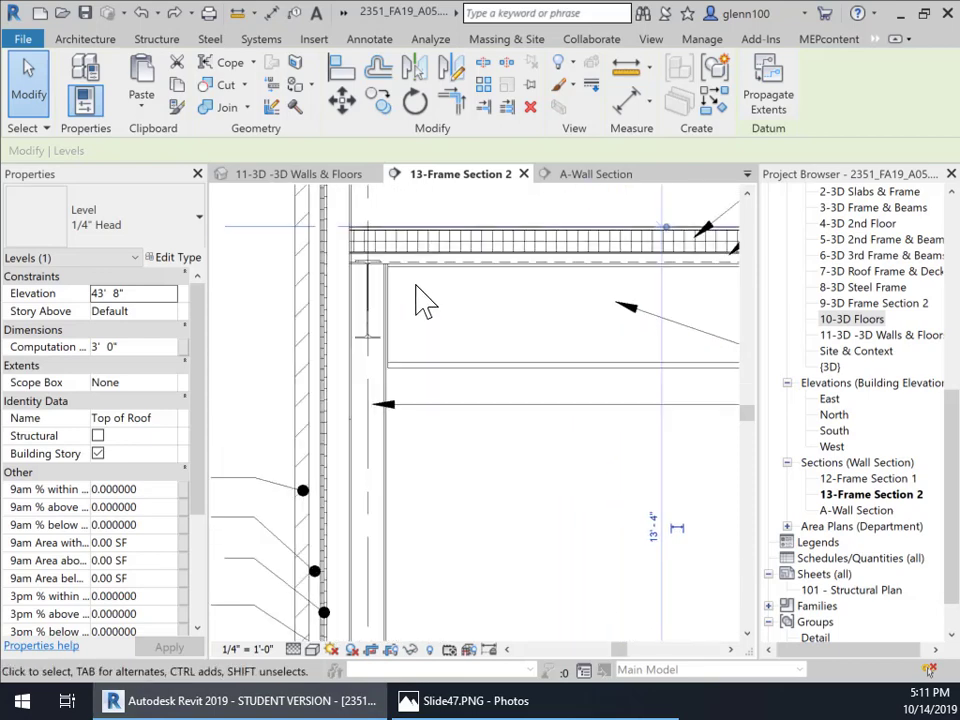
pyautogui.moveTo(509, 344); pyautogui.dragTo(533, 328, button='middle')
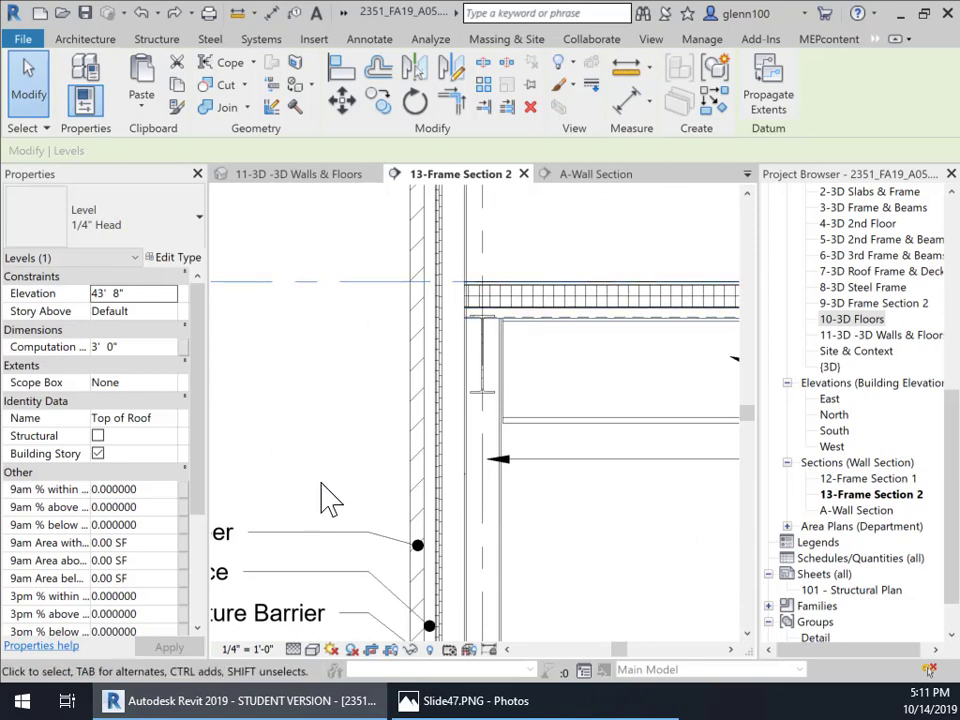
# Set the roof floor's height offset from the Top of Roof level to 3/4"
pyautogui.click(570, 305)
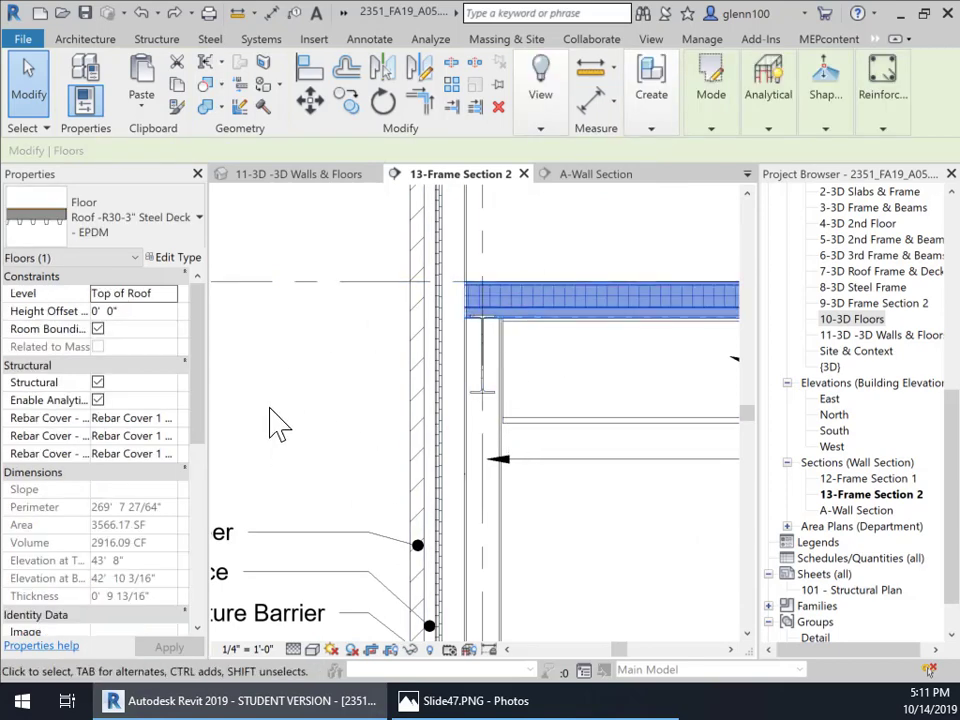
pyautogui.click(125, 311)
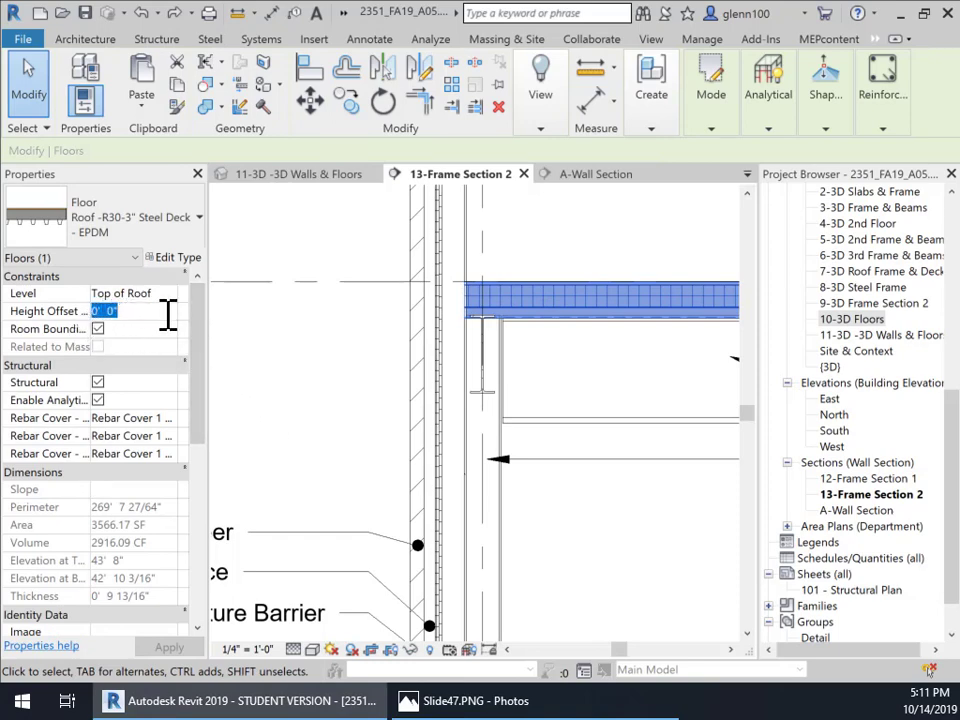
pyautogui.write('3/')
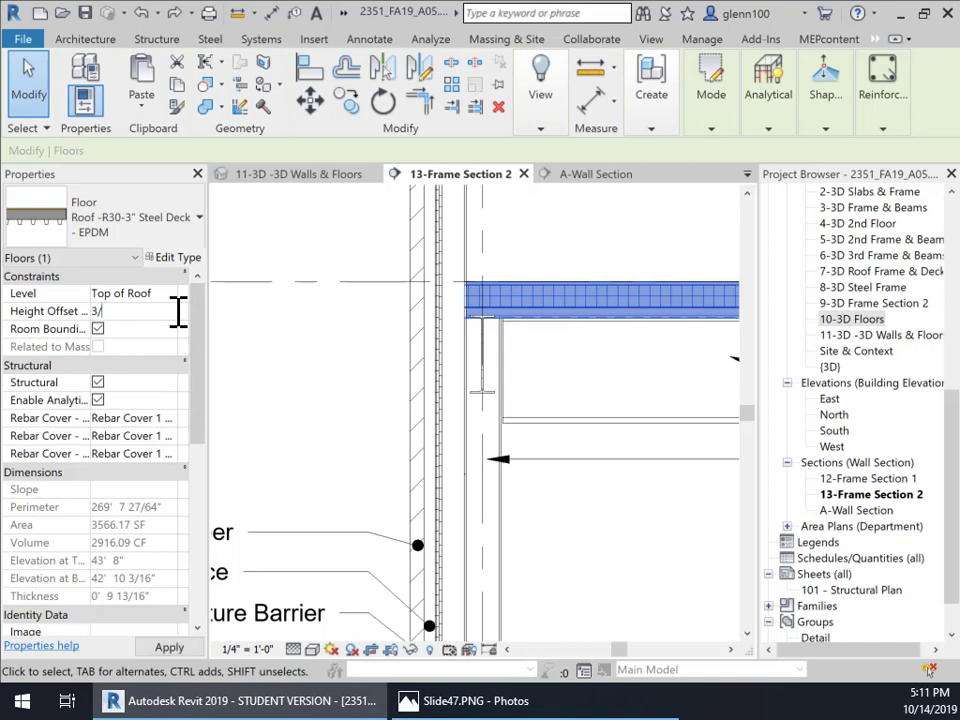
pyautogui.write('4"')
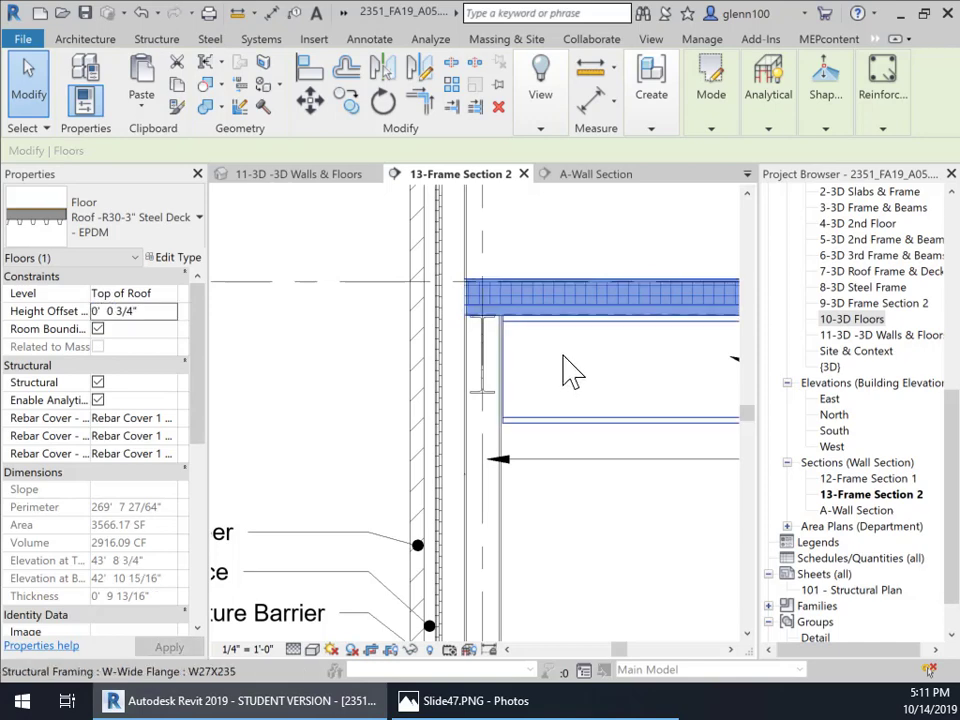
pyautogui.click(514, 332)
# Inspect how the roof deck's underside meets the steel beam, girder and W10X33 column at grid A
pyautogui.scroll(4, 510, 332)
pyautogui.scroll(1, 485, 312)
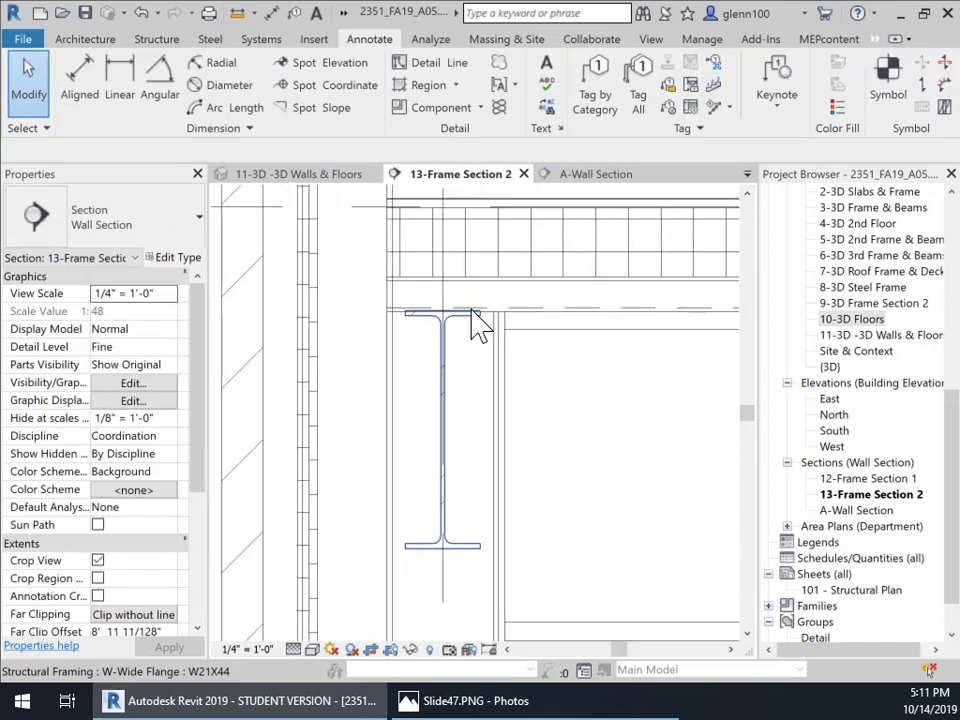
pyautogui.moveTo(594, 343); pyautogui.dragTo(418, 370, button='middle')
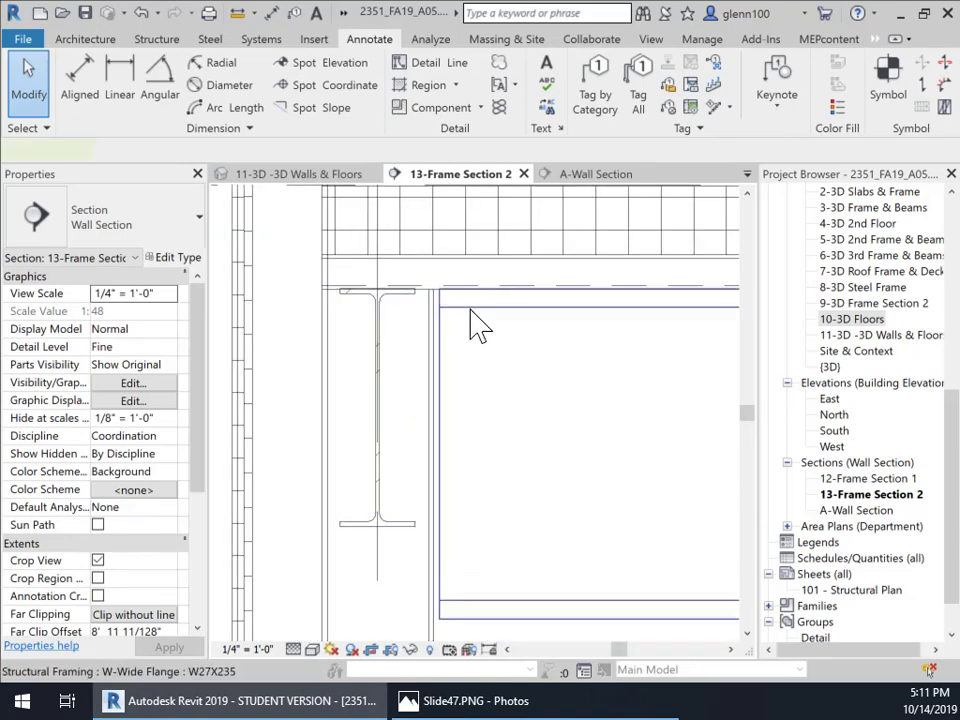
pyautogui.click(478, 325)
pyautogui.click(425, 380)
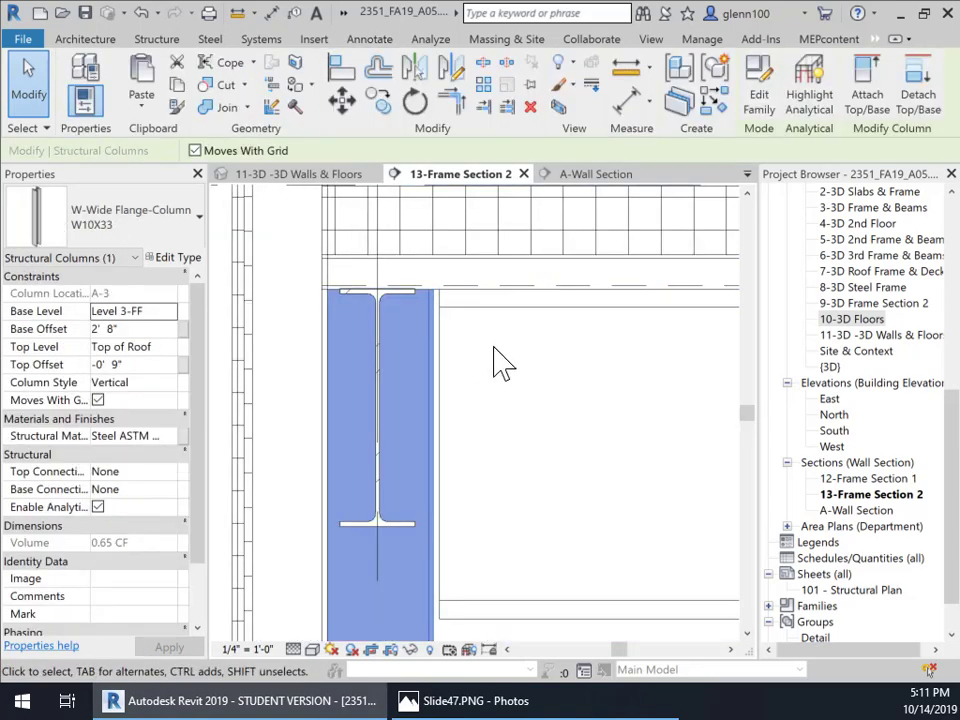
pyautogui.scroll(1, 505, 370)
# Review the upper part of the section and the existing material notes beside the roof assembly
pyautogui.scroll(-4, 510, 400)
pyautogui.moveTo(514, 418); pyautogui.dragTo(566, 381, button='middle')
pyautogui.scroll(-3, 467, 326)
pyautogui.scroll(-1, 466, 362)
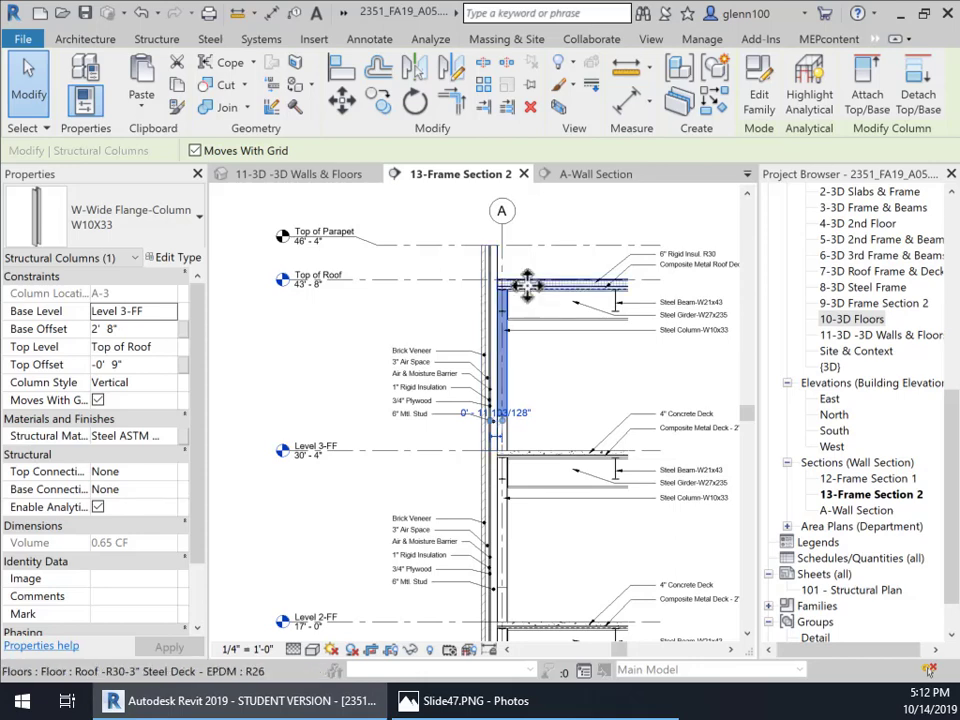
pyautogui.scroll(3, 527, 285)
pyautogui.moveTo(529, 300); pyautogui.dragTo(350, 335, button='middle')
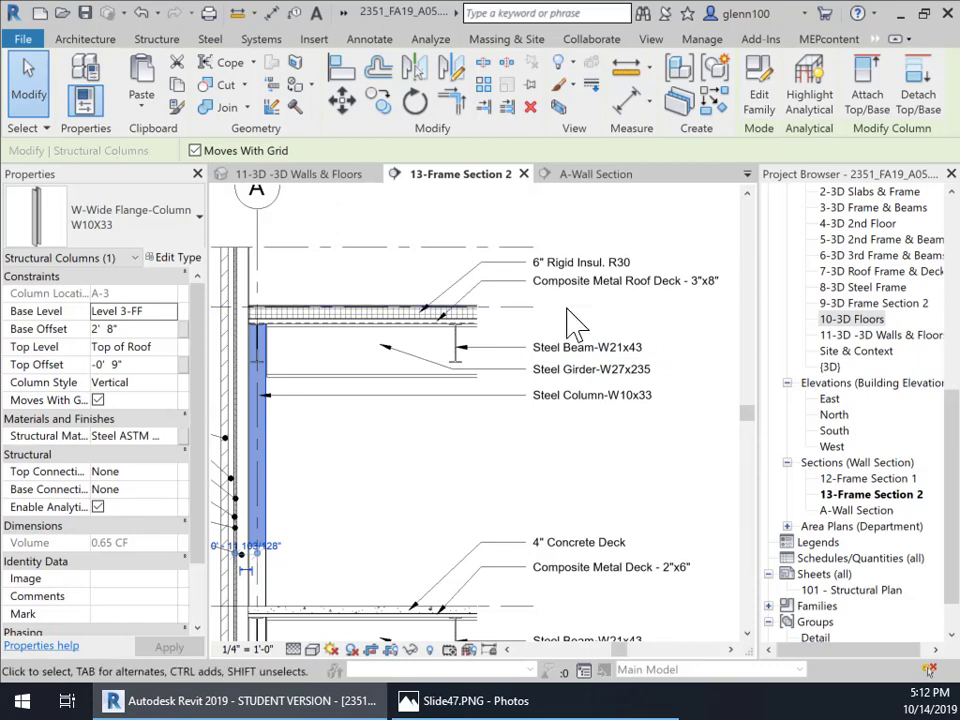
pyautogui.moveTo(420, 340); pyautogui.dragTo(442, 398, button='middle')
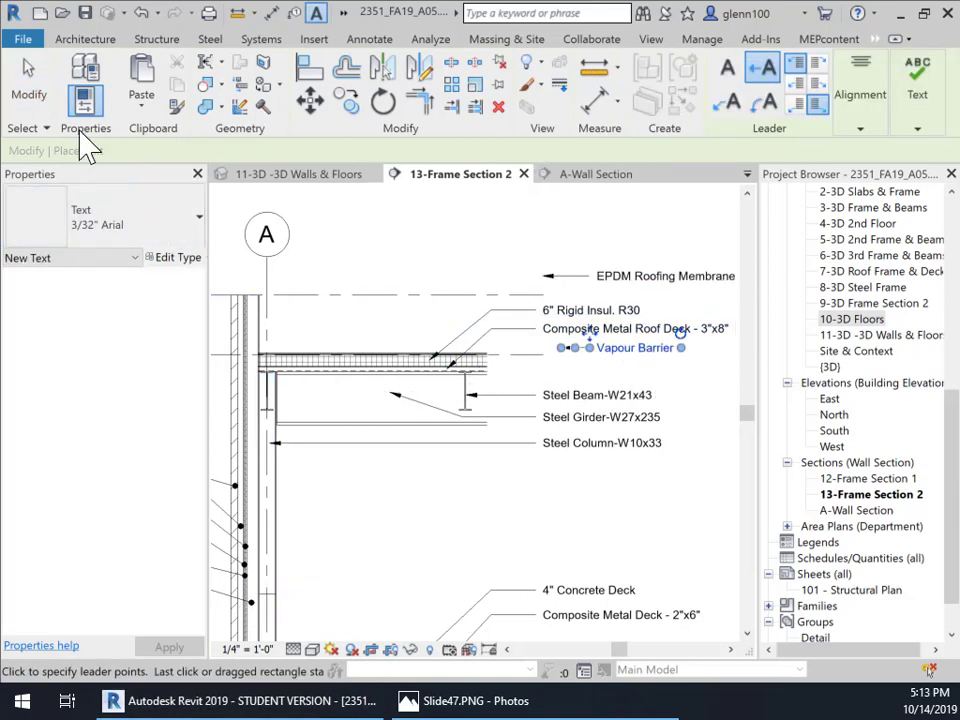
# Align the EPDM Roofing Membrane note with the notes below it and point its leader at the roof's top surface
pyautogui.click(30, 94)
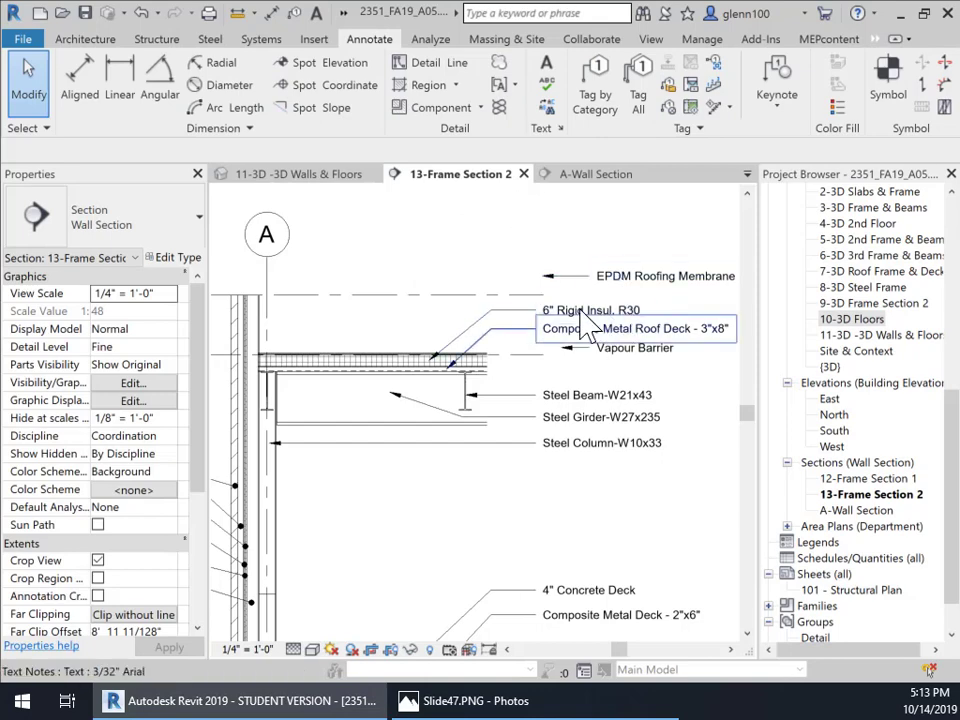
pyautogui.click(588, 312)
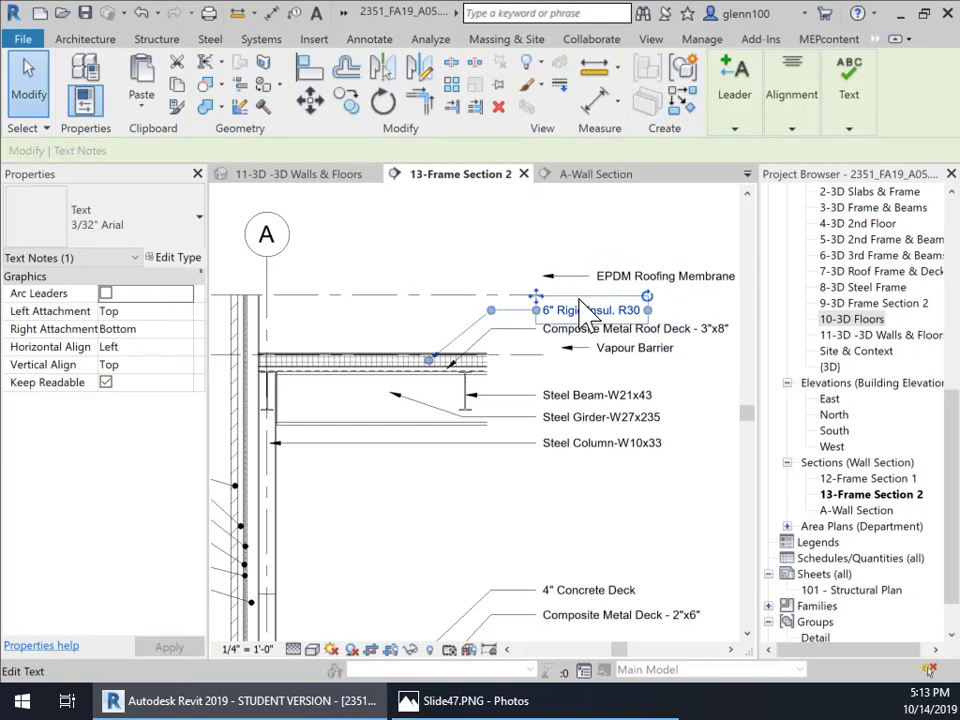
pyautogui.rightClick(592, 305)
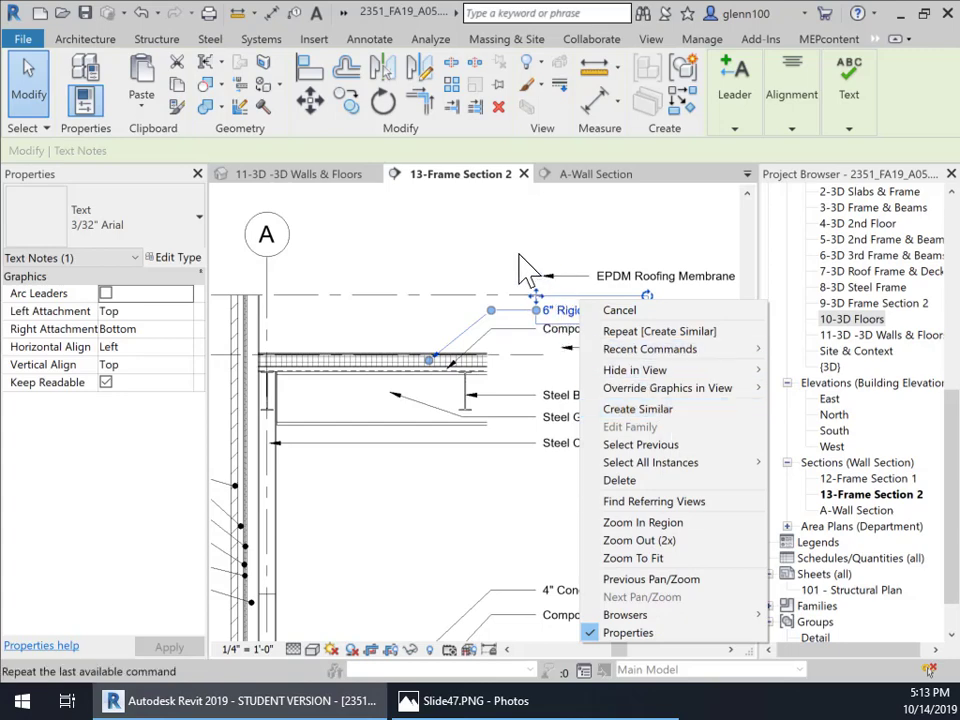
pyautogui.press('Escape')
pyautogui.click(606, 279)
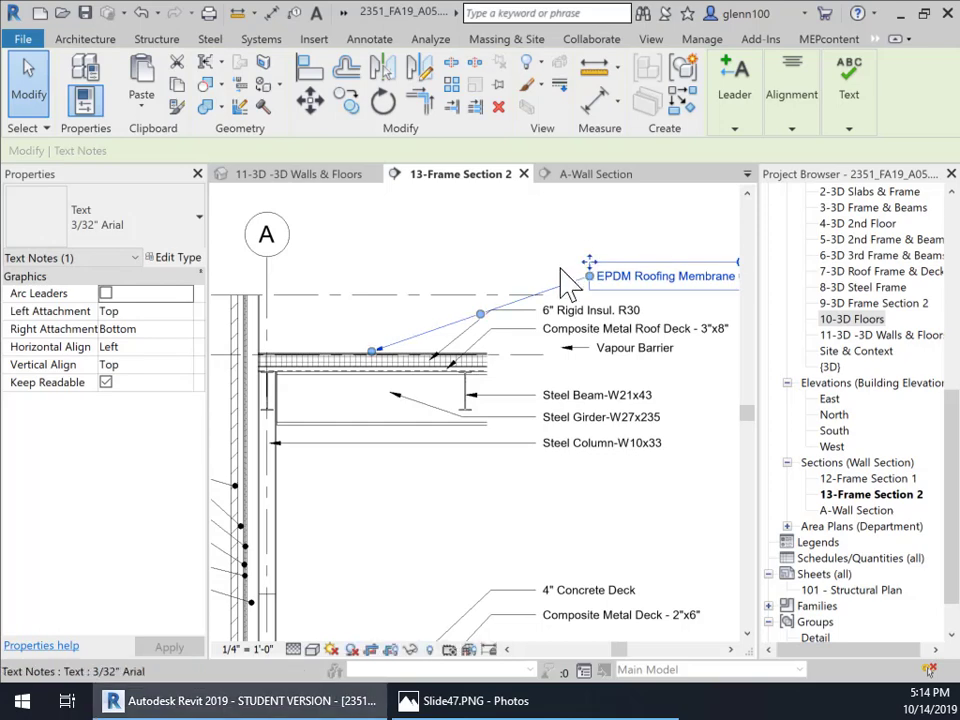
pyautogui.moveTo(590, 265); pyautogui.dragTo(538, 266)
pyautogui.moveTo(453, 315); pyautogui.dragTo(498, 277)
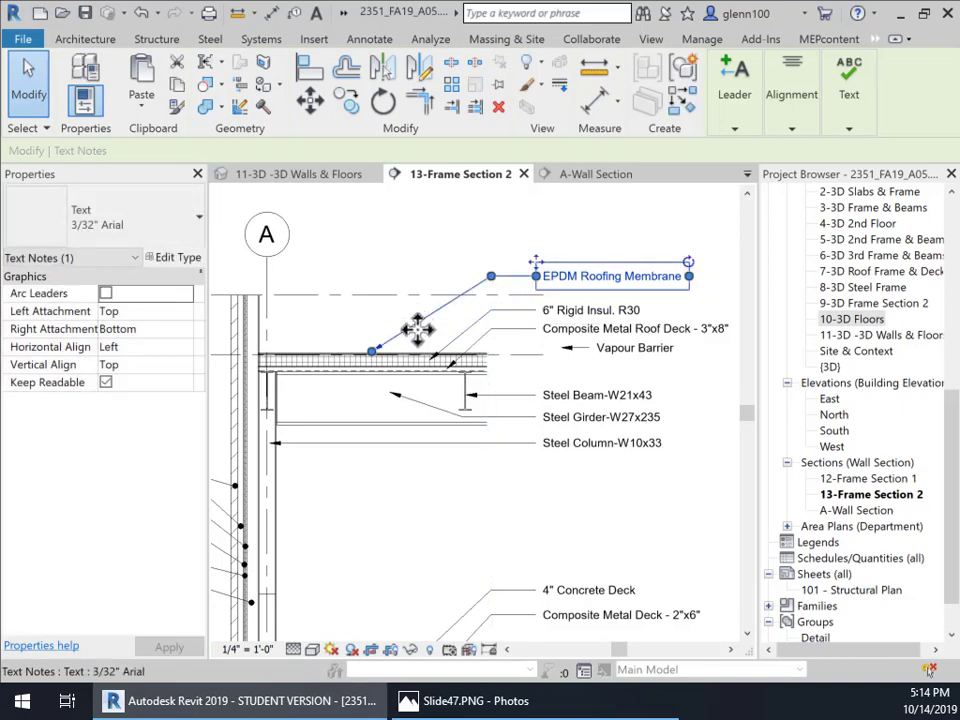
pyautogui.moveTo(374, 350); pyautogui.dragTo(390, 348)
pyautogui.click(380, 337)
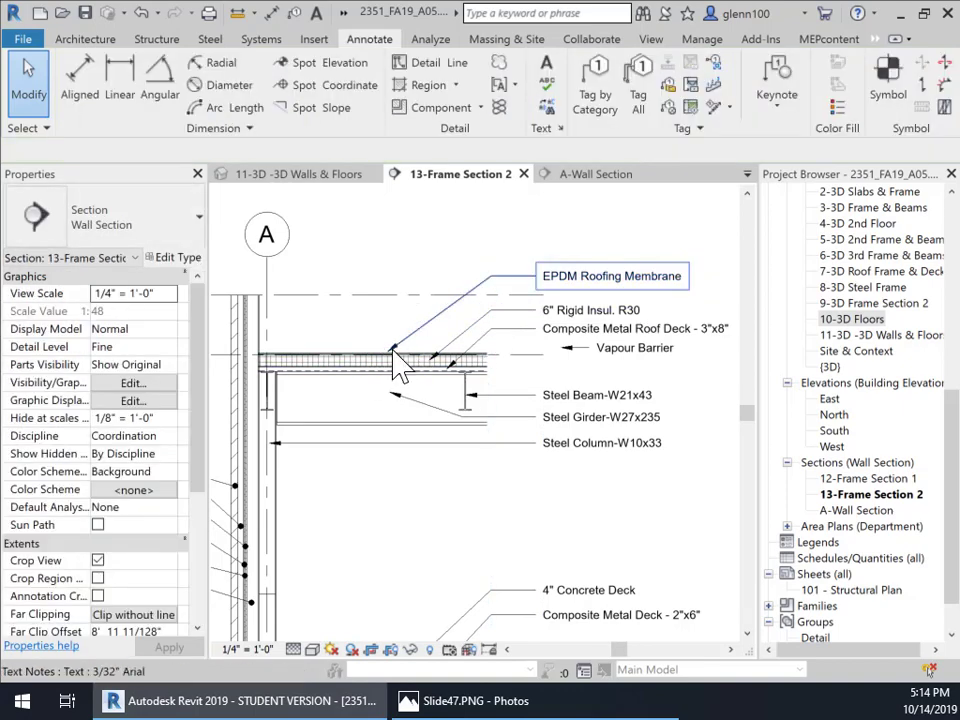
# Check the EPDM leader's end on the roof, align the Vapour Barrier note with the others and point its leader at the deck
pyautogui.scroll(2, 397, 367)
pyautogui.click(392, 368)
pyautogui.moveTo(514, 338); pyautogui.dragTo(376, 311, button='middle')
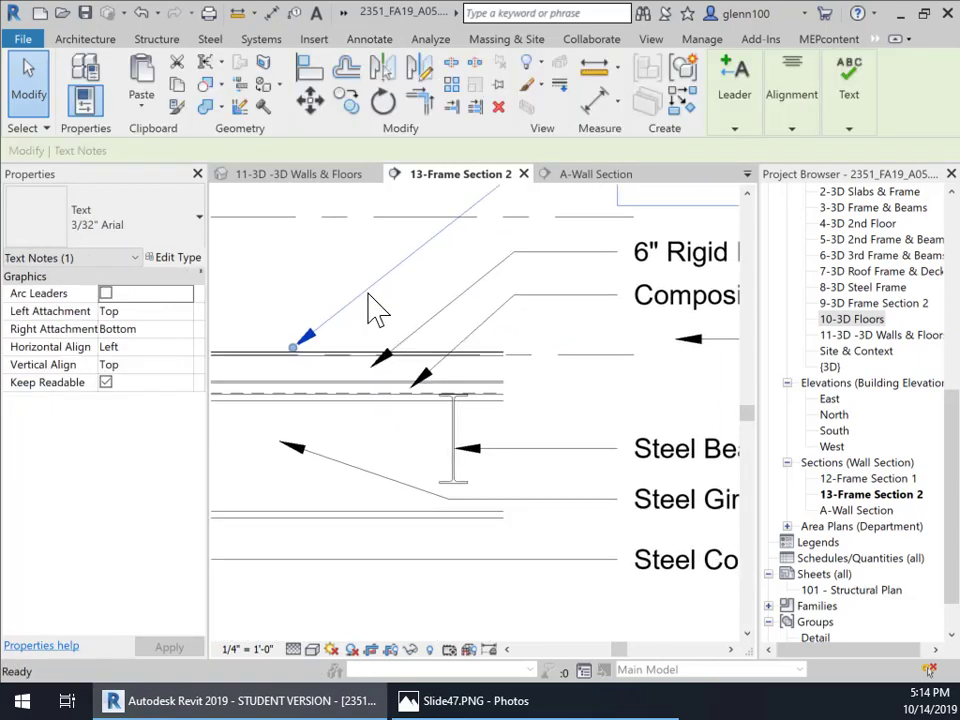
pyautogui.scroll(-3, 377, 311)
pyautogui.moveTo(343, 326); pyautogui.dragTo(541, 341)
pyautogui.scroll(-3, 560, 320)
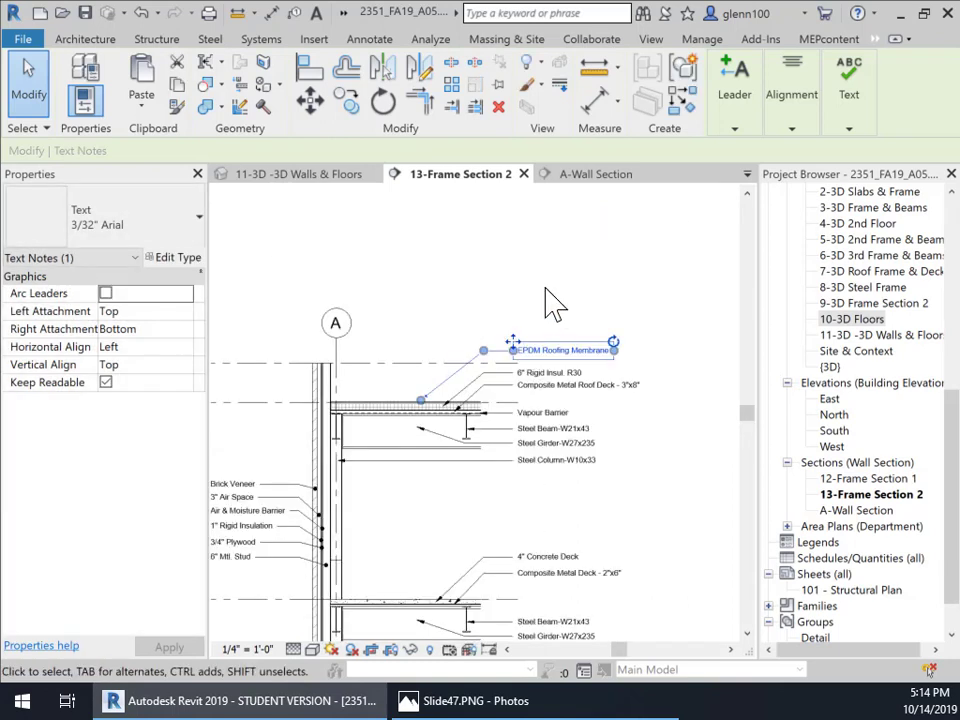
# Create a similar text note reading 3/4" Plywood Decking above the EPDM note and extend its leader to the roof
pyautogui.rightClick(552, 345)
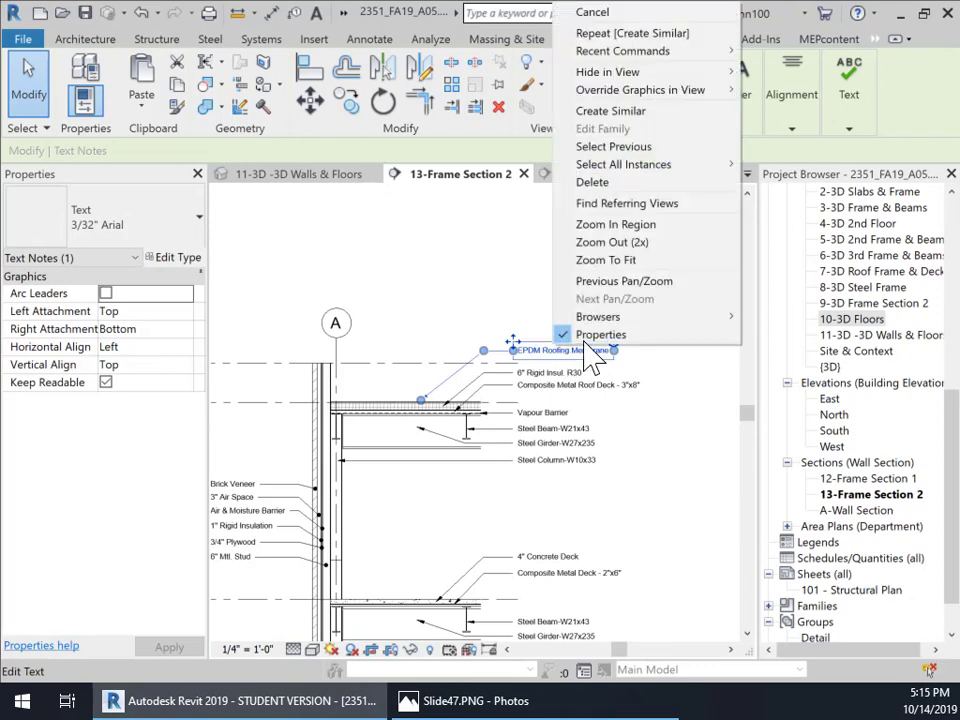
pyautogui.click(633, 112)
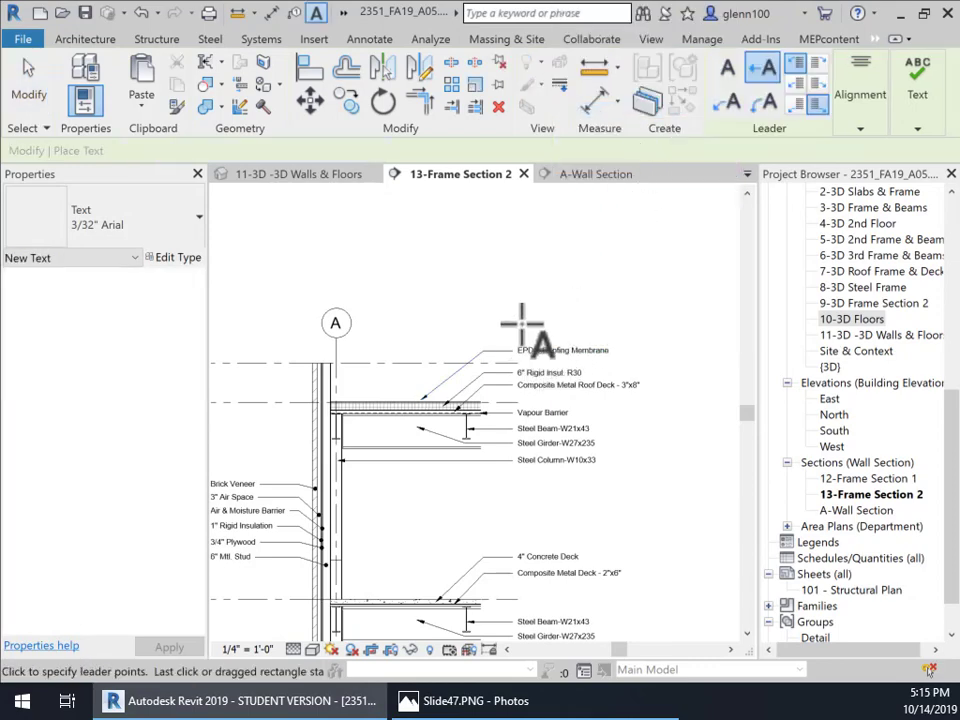
pyautogui.click(552, 325)
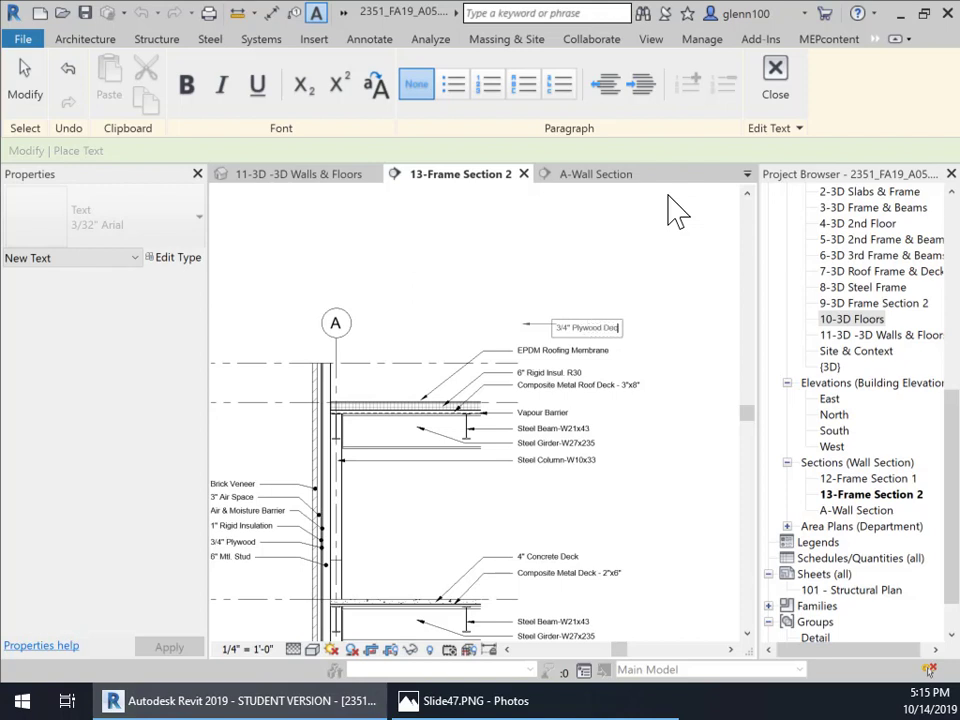
pyautogui.click(515, 275)
pyautogui.moveTo(522, 323)
pyautogui.mouseDown()
pyautogui.moveTo(461, 322)
pyautogui.moveTo(484, 369)
pyautogui.moveTo(441, 400)
pyautogui.mouseUp()
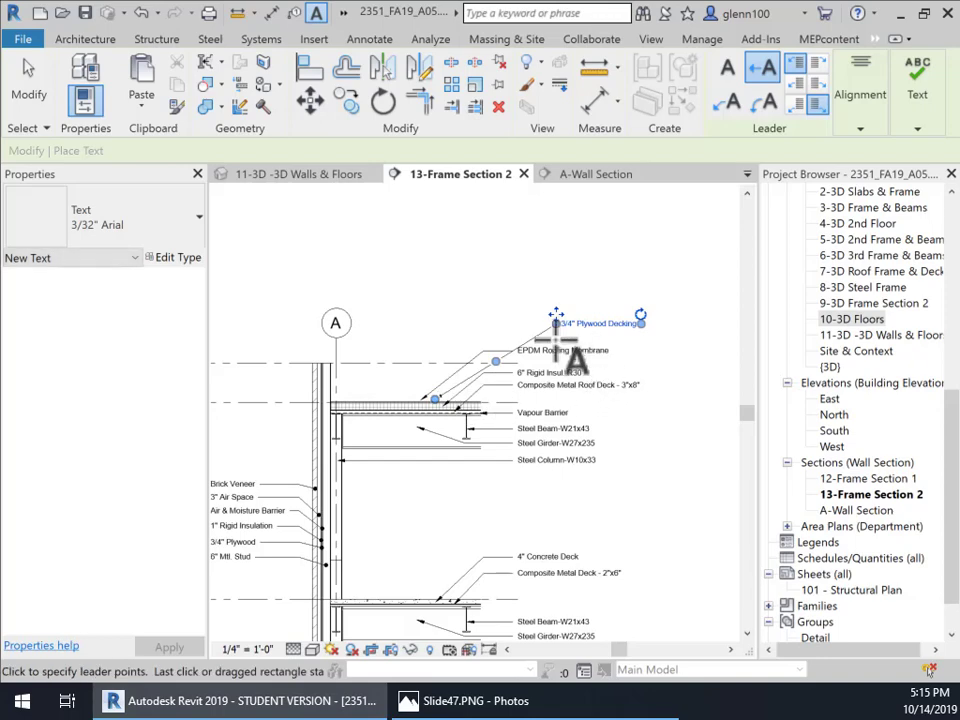
pyautogui.press('Escape')
# Line up the 3/4" Plywood Decking note with the other roof notes, placing it between EPDM Roofing Membrane and 6" Rigid Insul. R30
pyautogui.scroll(2, 456, 370)
pyautogui.click(370, 397)
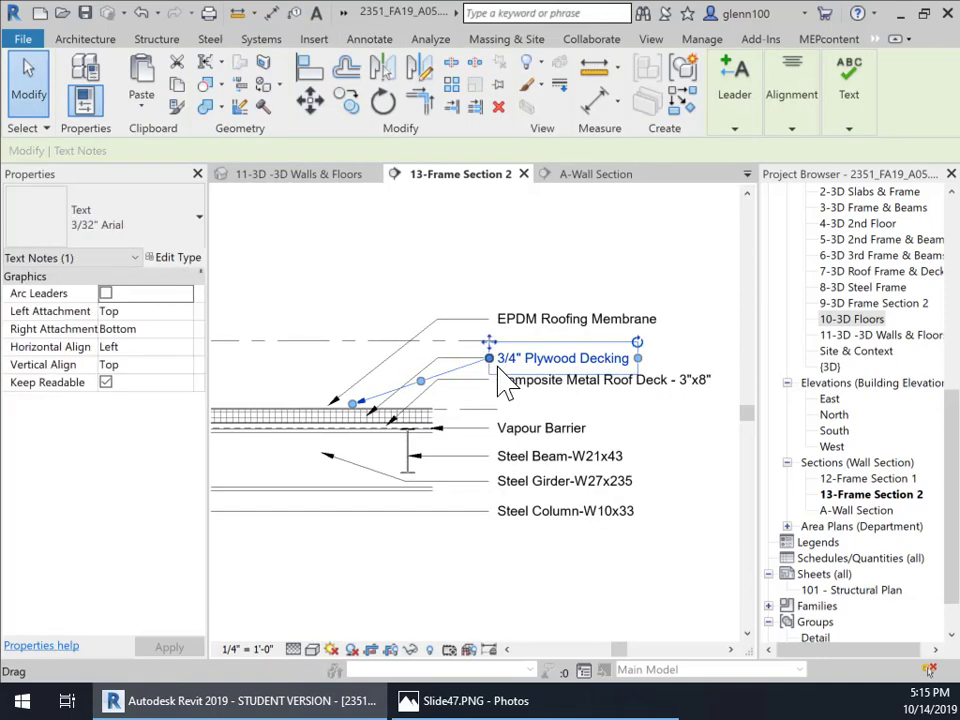
pyautogui.press('Up')
pyautogui.press('Up')
pyautogui.press('Up')
pyautogui.press('Up')
pyautogui.press('Up')
pyautogui.press('Up')
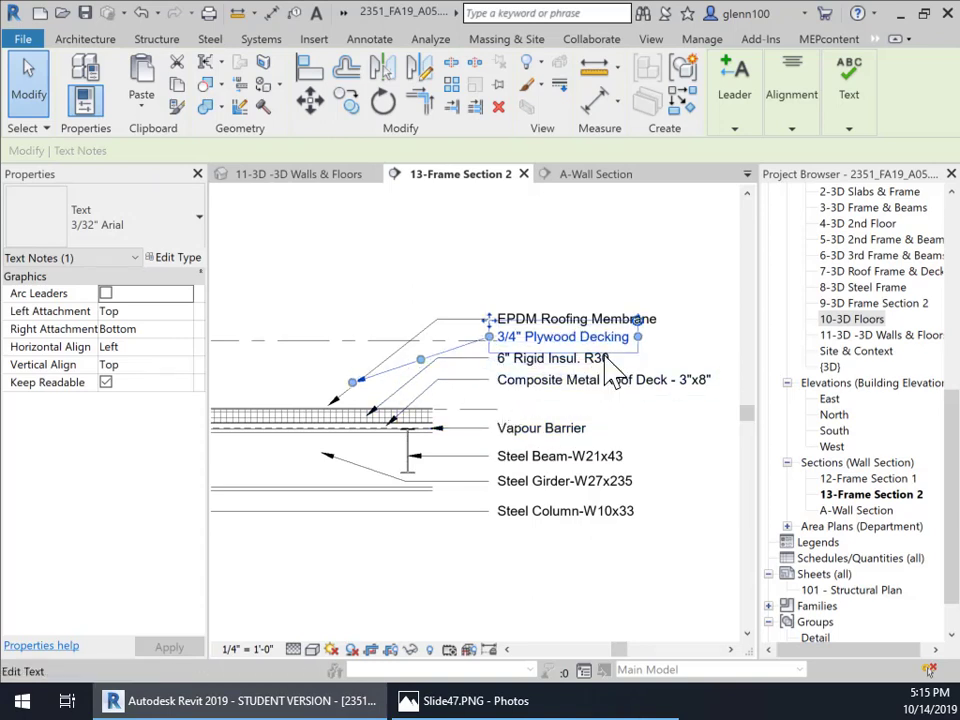
# Straighten the plywood note's leader shoulder to horizontal and point its arrowhead at the thin layer on top of the roof insulation
pyautogui.moveTo(425, 362); pyautogui.dragTo(442, 340)
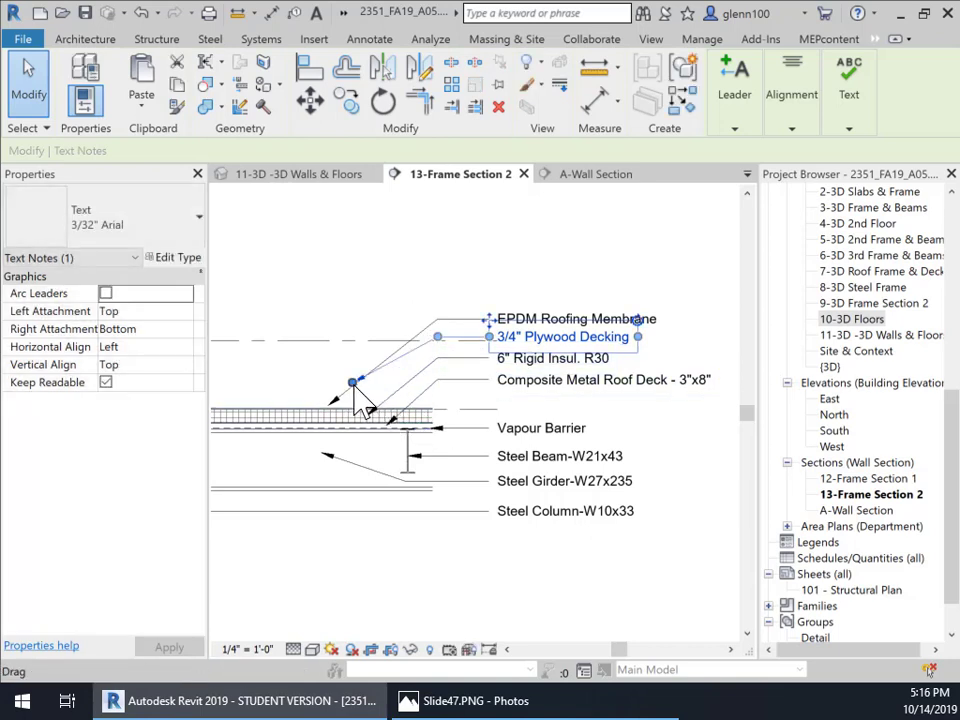
pyautogui.moveTo(353, 384)
pyautogui.mouseDown()
pyautogui.moveTo(368, 422)
pyautogui.moveTo(358, 402)
pyautogui.mouseUp()
pyautogui.scroll(2, 279, 375)
pyautogui.scroll(2, 285, 382)
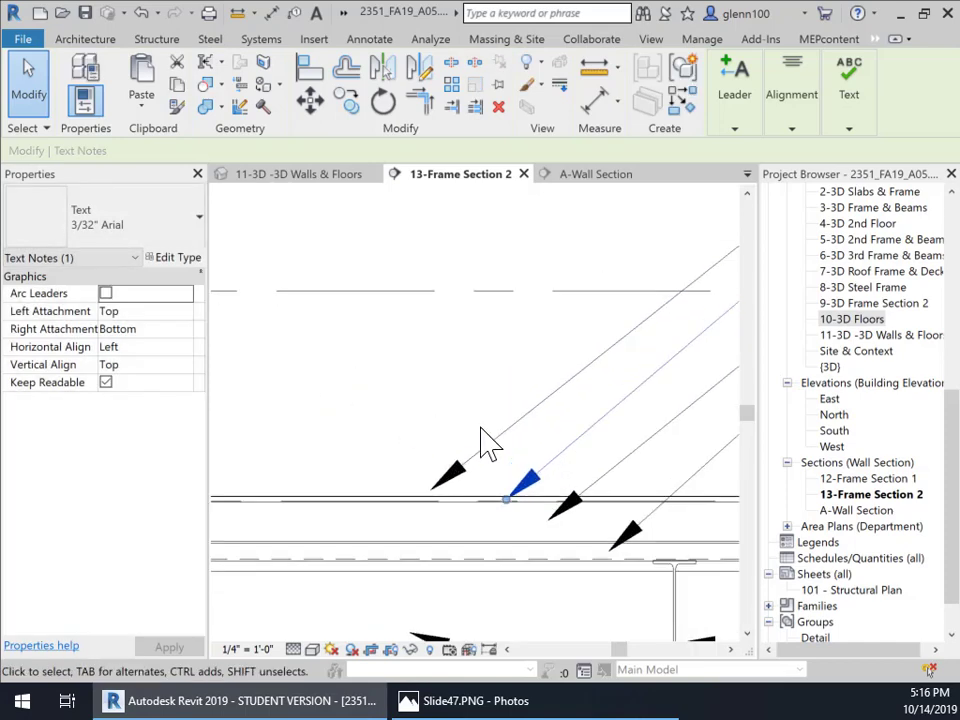
pyautogui.click(422, 435)
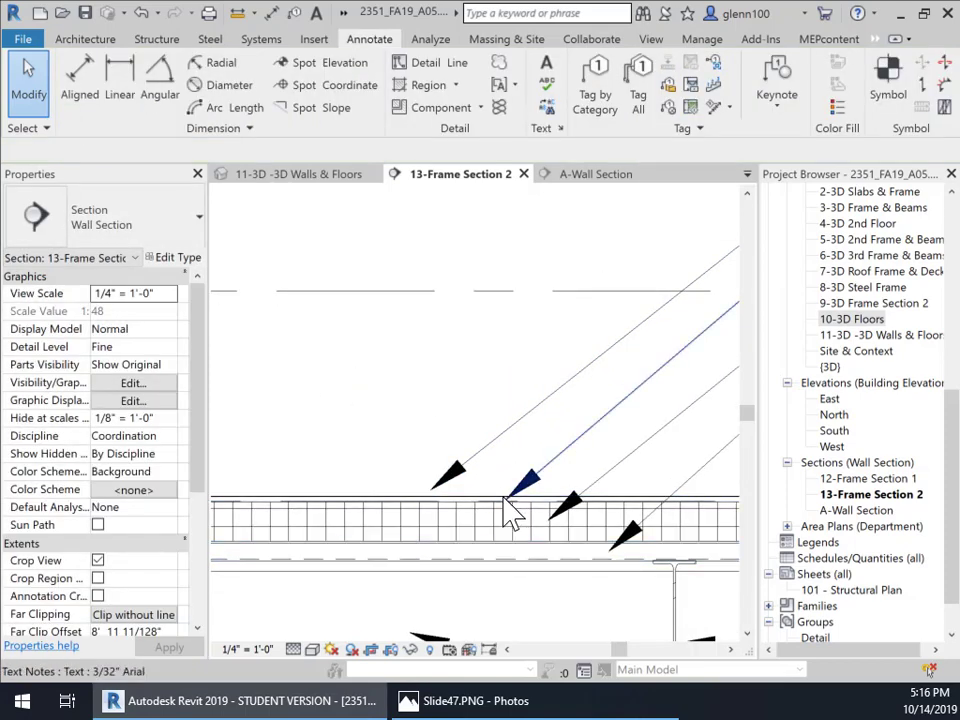
# Adjust the EPDM Roofing Membrane leader so its arrowhead touches the roof's top surface
pyautogui.click(455, 490)
pyautogui.moveTo(447, 482)
pyautogui.mouseDown()
pyautogui.moveTo(439, 510)
pyautogui.moveTo(453, 496)
pyautogui.mouseUp()
pyautogui.click(482, 476)
# Move the Vapour Barrier note up directly below the Composite Metal Roof Deck note, with its leader angled down to the deck
pyautogui.scroll(-4, 474, 505)
pyautogui.moveTo(665, 384); pyautogui.dragTo(551, 246, button='middle')
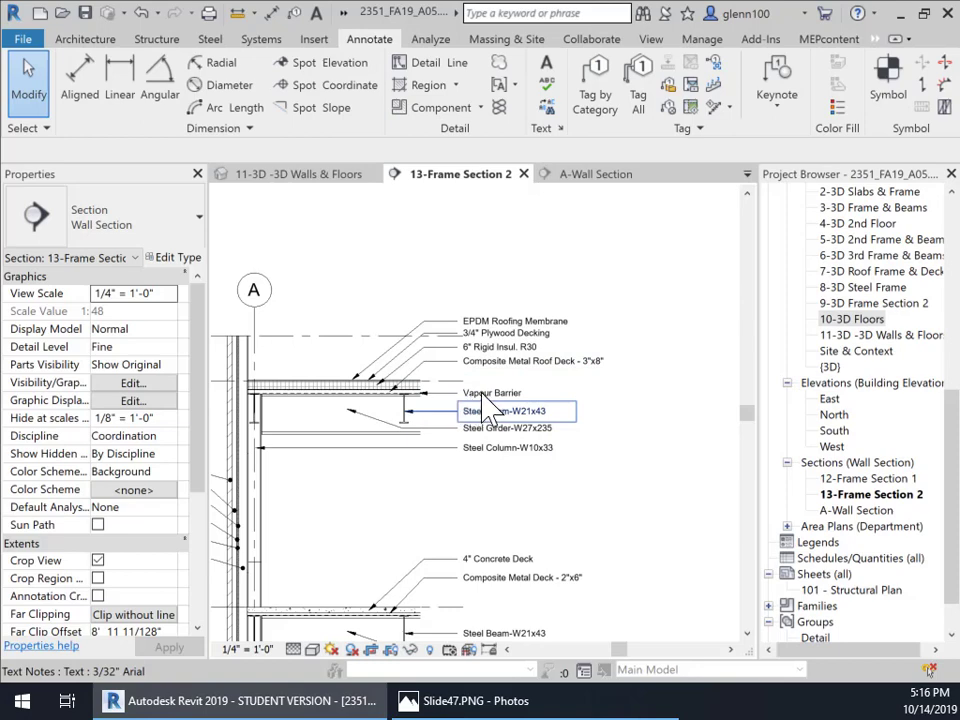
pyautogui.moveTo(483, 400); pyautogui.dragTo(468, 382)
pyautogui.press('Escape')
pyautogui.scroll(-1, 450, 446)
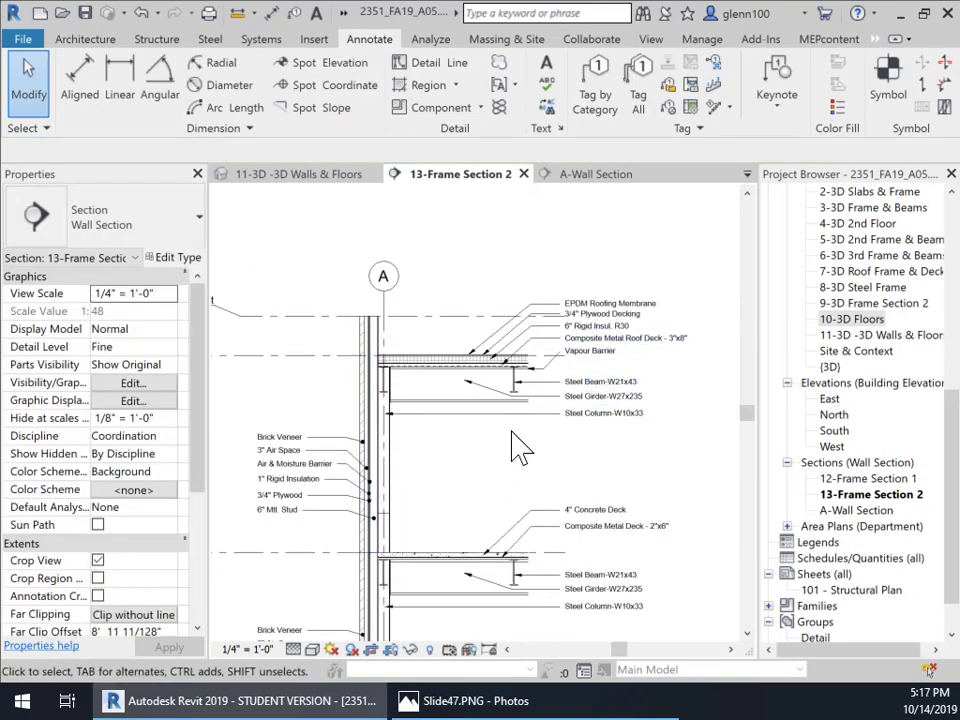
pyautogui.scroll(-1, 500, 410)
pyautogui.scroll(-1, 552, 397)
pyautogui.scroll(-2, 552, 397)
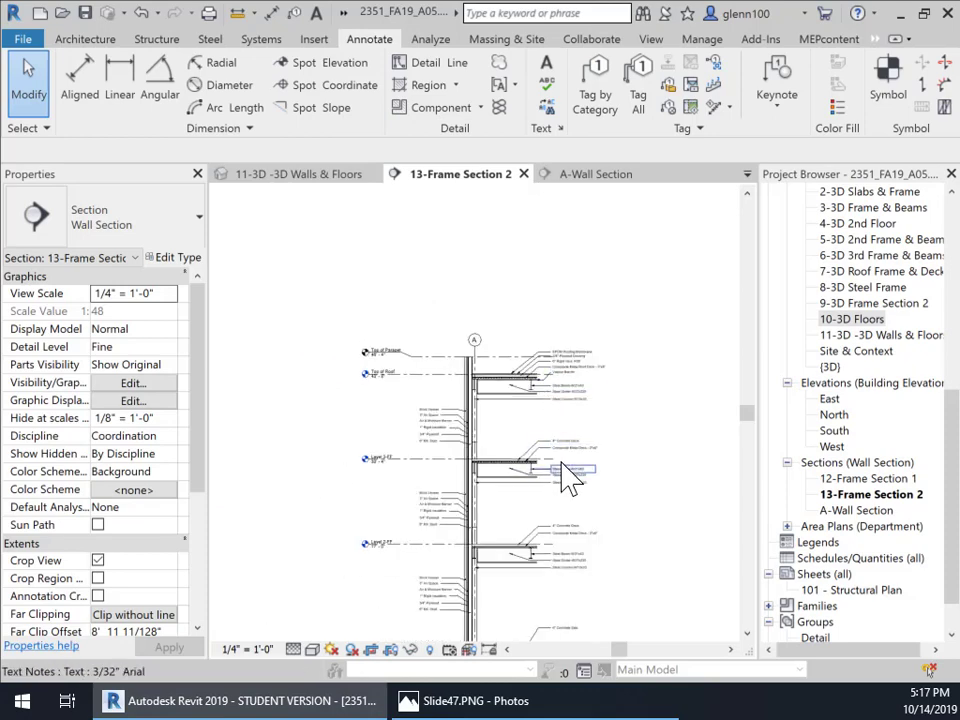
pyautogui.moveTo(590, 495)
pyautogui.mouseDown(button='middle')
pyautogui.moveTo(628, 476)
pyautogui.moveTo(459, 340)
pyautogui.moveTo(489, 381)
pyautogui.moveTo(595, 405)
pyautogui.mouseUp(button='middle')
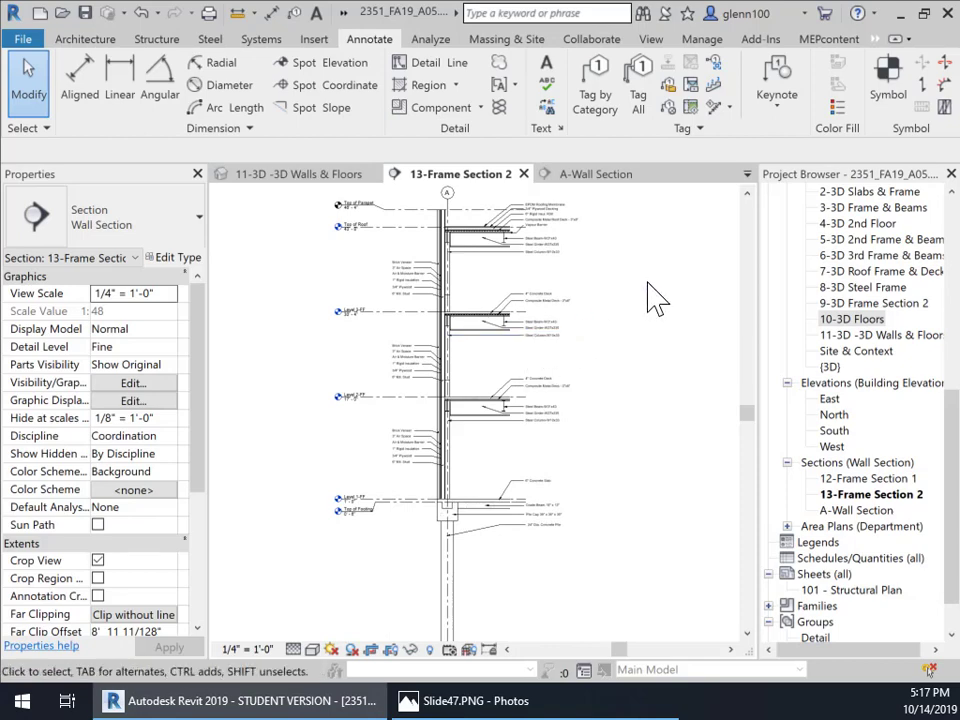